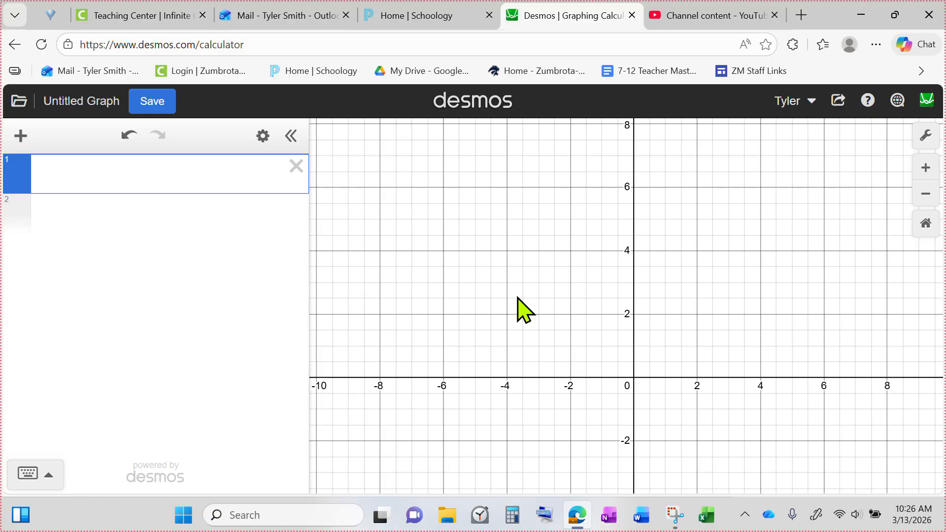
Graph the horizontal line y = 3 in the first expression row
{"action": "type", "text": "3"}
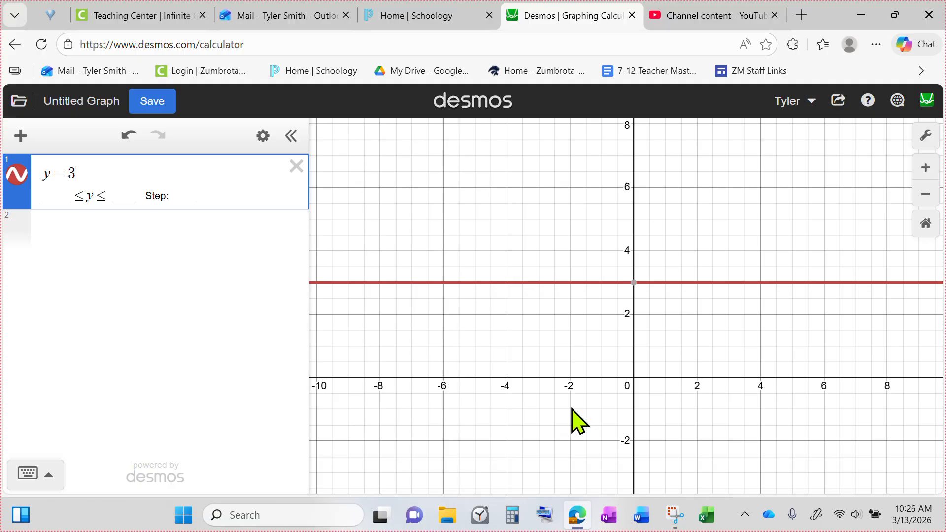
{"action": "scroll", "coordinate": [575, 407], "scroll_direction": "down", "scroll_amount": 2}
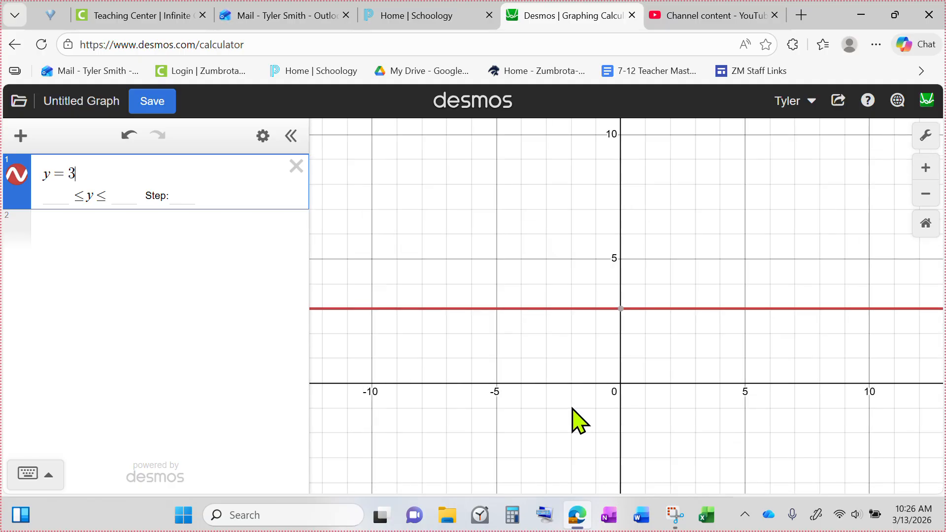
Recolor the line y = 3 green and set its thickness to 60
{"action": "left_click", "coordinate": [263, 135]}
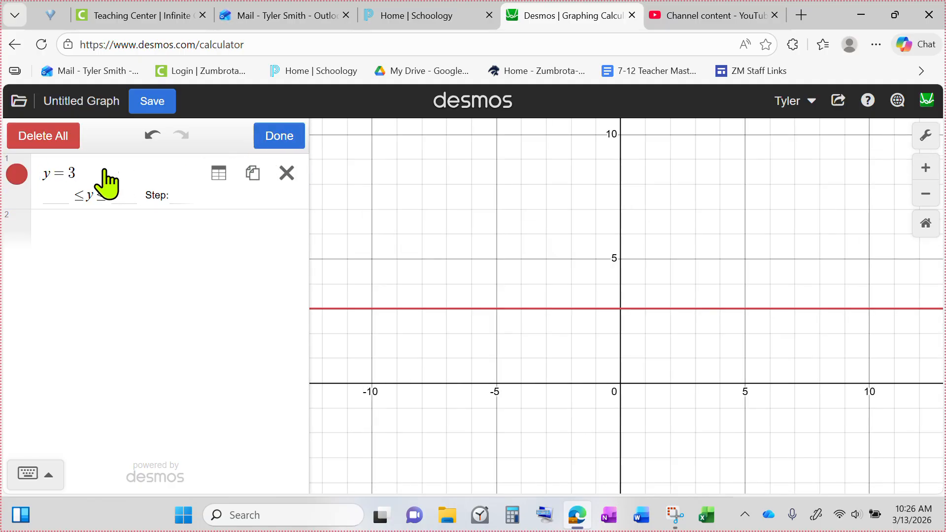
{"action": "left_click", "coordinate": [16, 177]}
{"action": "left_click", "coordinate": [102, 256]}
{"action": "left_click", "coordinate": [74, 218]}
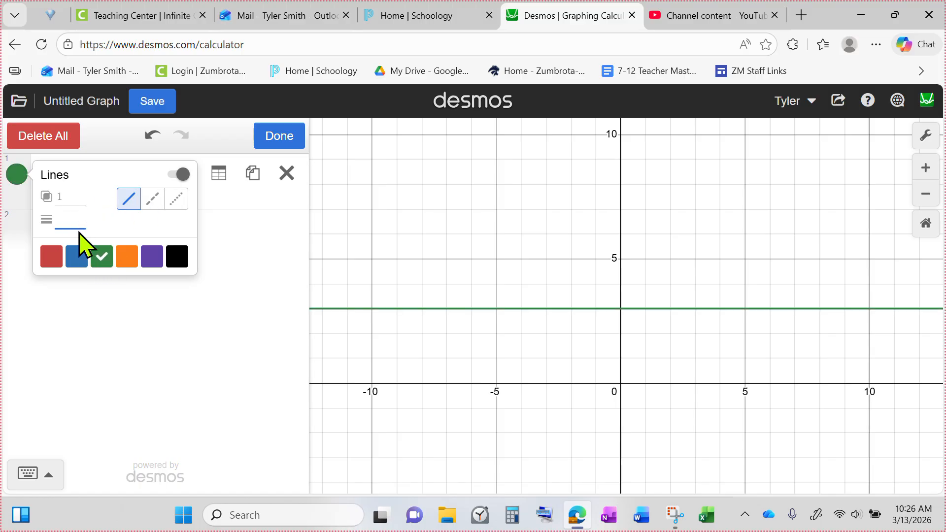
{"action": "type", "text": "60"}
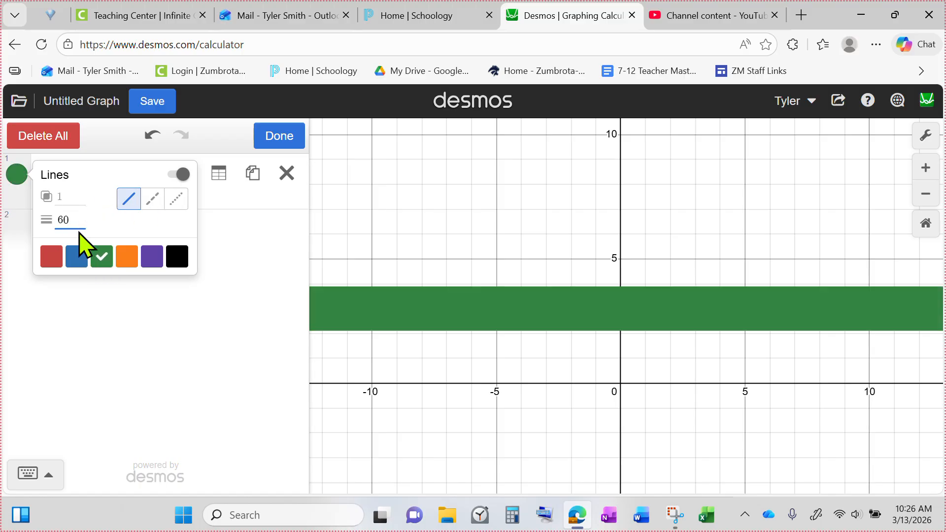
Set the thickness of the green line to 5 and close its style settings
{"action": "key", "text": "BackSpace"}
{"action": "key", "text": "BackSpace"}
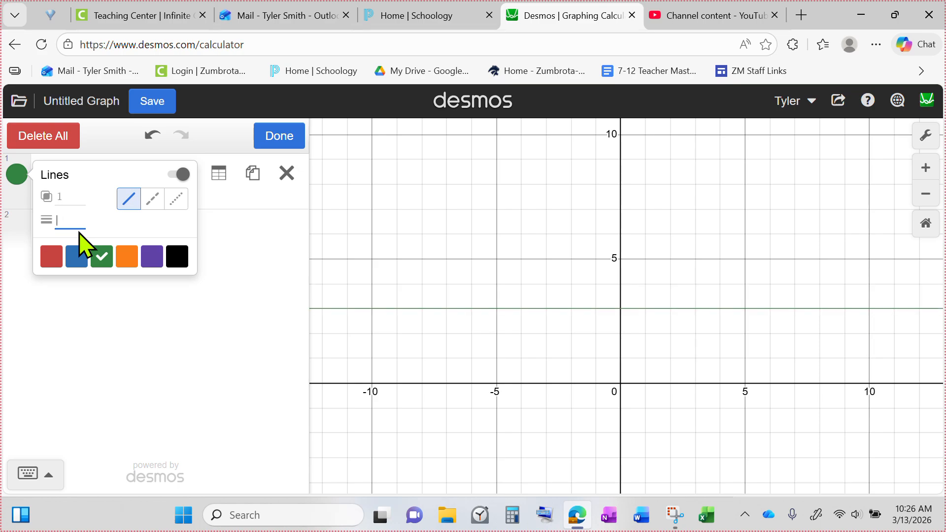
{"action": "type", "text": "5"}
{"action": "left_click", "coordinate": [571, 348]}
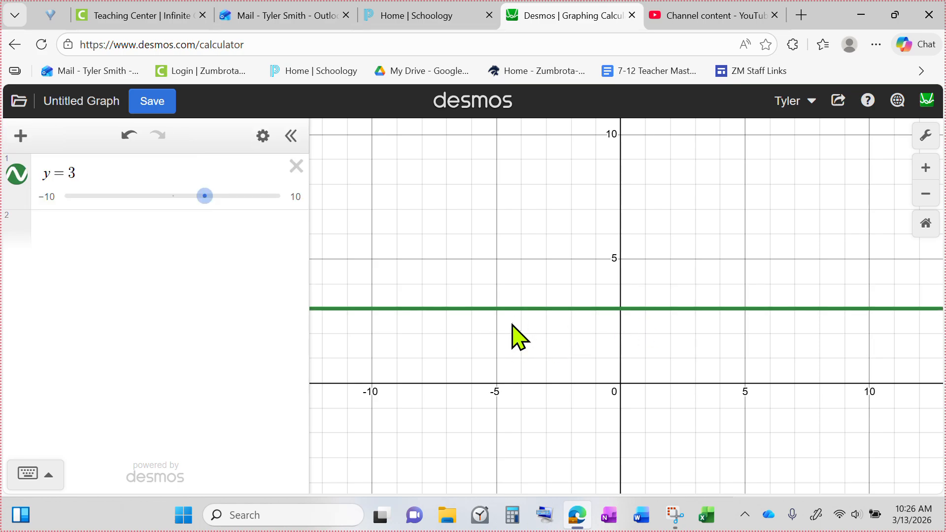
Change the first expression to the inequality y ≤ 3, using the on-screen math symbols
{"action": "left_click_drag", "start_coordinate": [693, 198], "coordinate": [682, 290]}
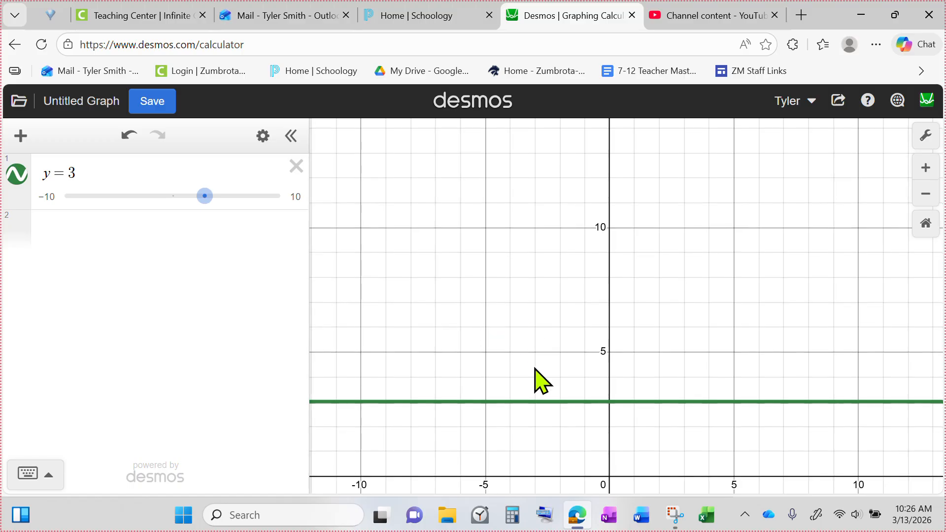
{"action": "scroll", "coordinate": [542, 311], "scroll_direction": "down", "scroll_amount": 1}
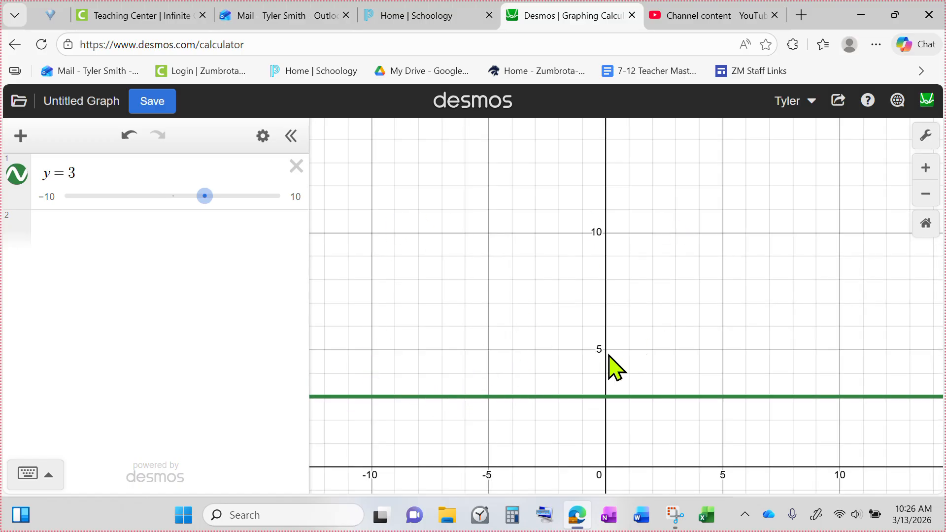
{"action": "left_click_drag", "start_coordinate": [524, 320], "coordinate": [545, 211]}
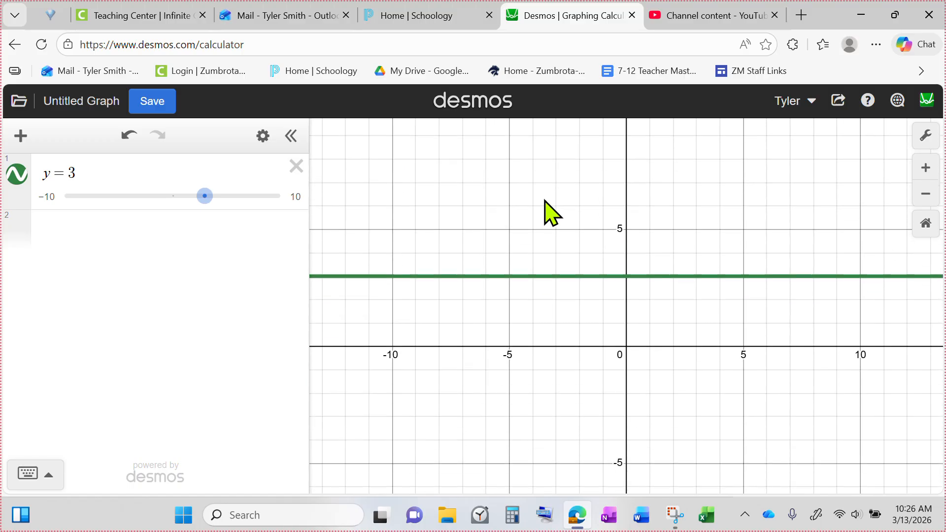
{"action": "left_click", "coordinate": [67, 179]}
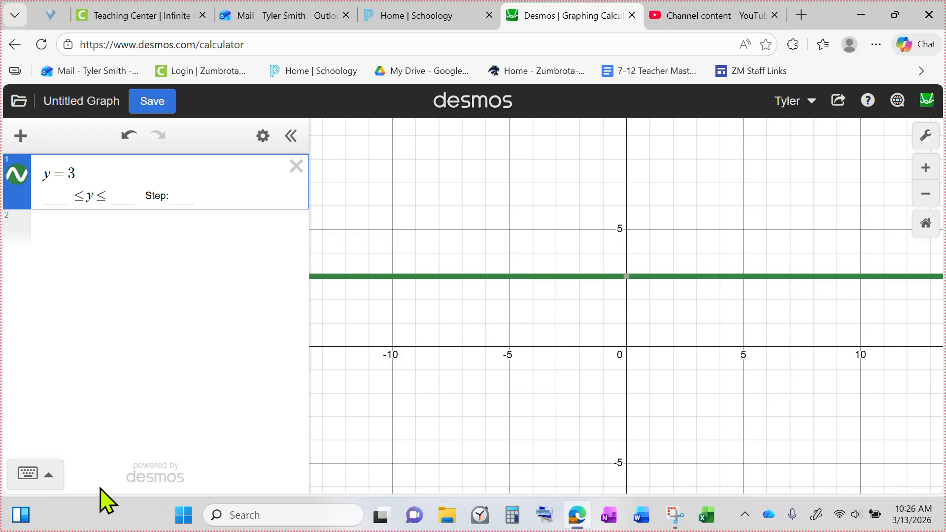
{"action": "key", "text": "BackSpace"}
{"action": "left_click", "coordinate": [58, 476]}
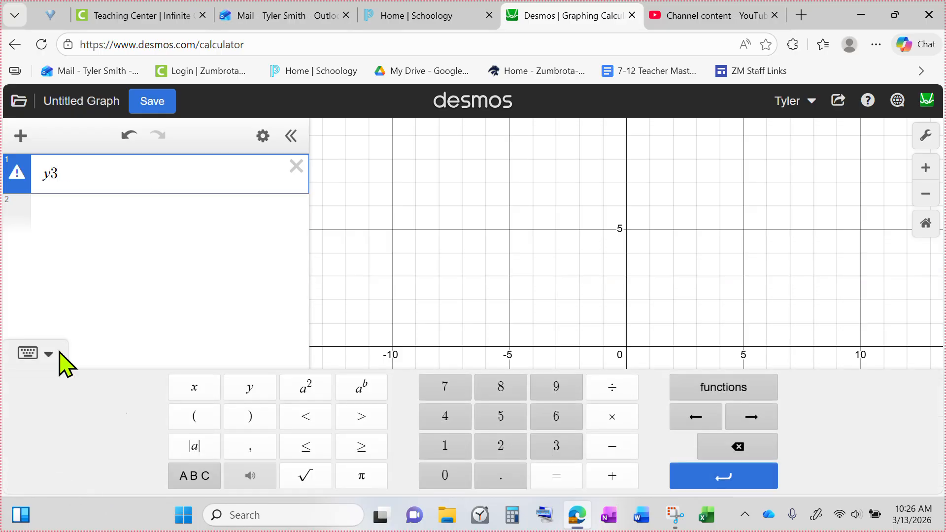
{"action": "left_click", "coordinate": [306, 446]}
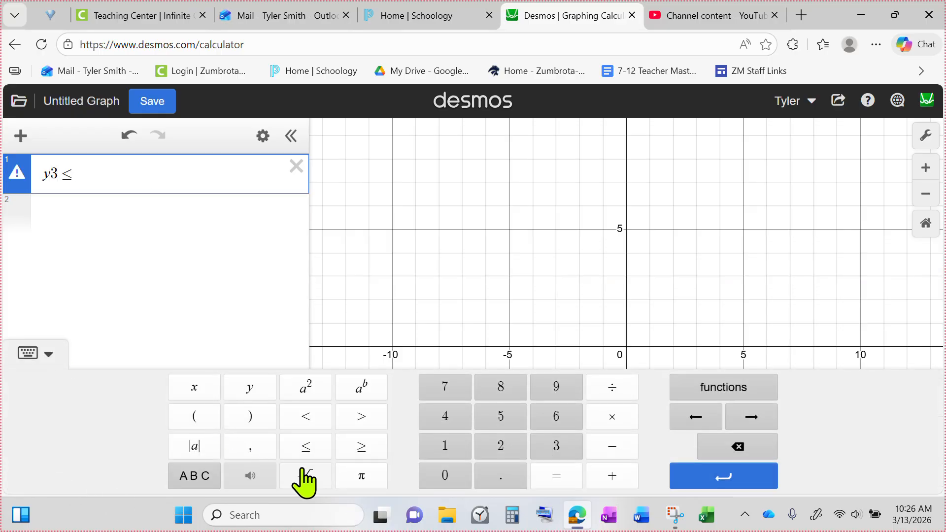
{"action": "key", "text": "BackSpace"}
{"action": "left_click", "coordinate": [556, 446]}
{"action": "left_click", "coordinate": [661, 246]}
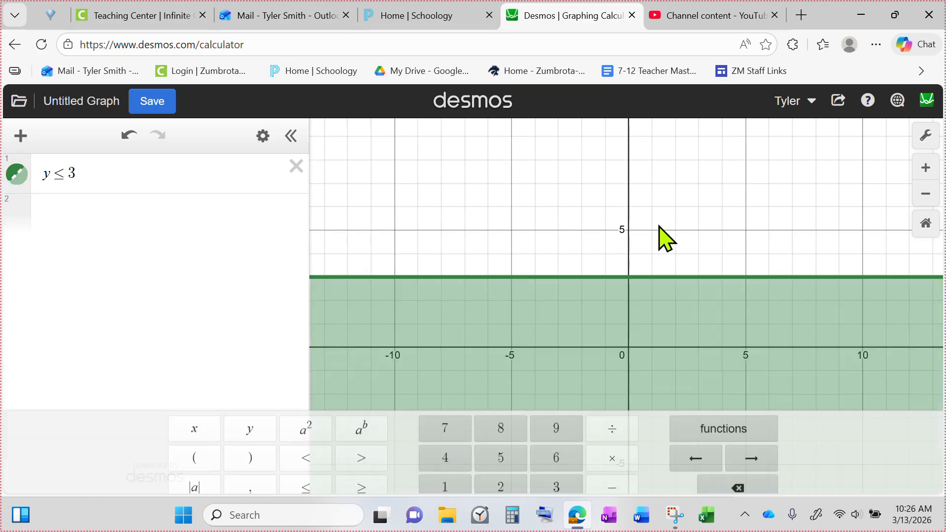
{"action": "left_click_drag", "start_coordinate": [620, 180], "coordinate": [610, 176]}
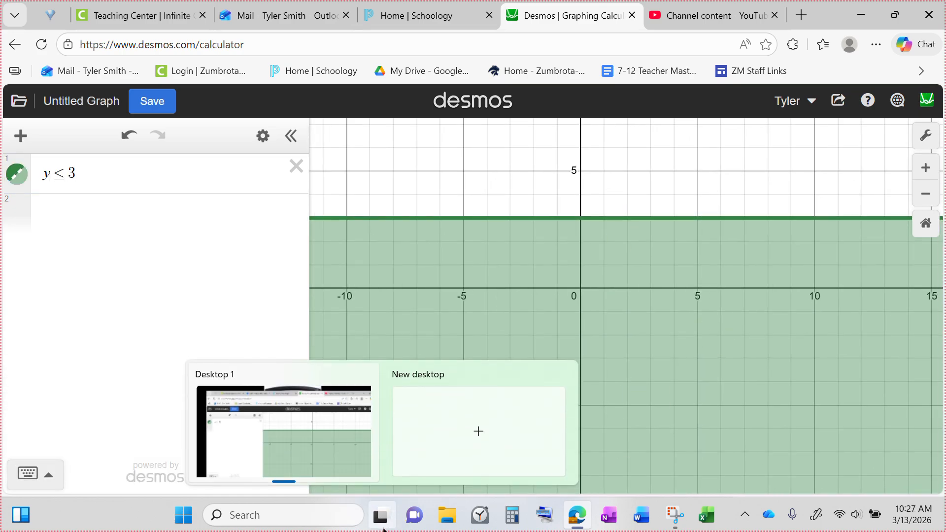
{"action": "left_click", "coordinate": [266, 139]}
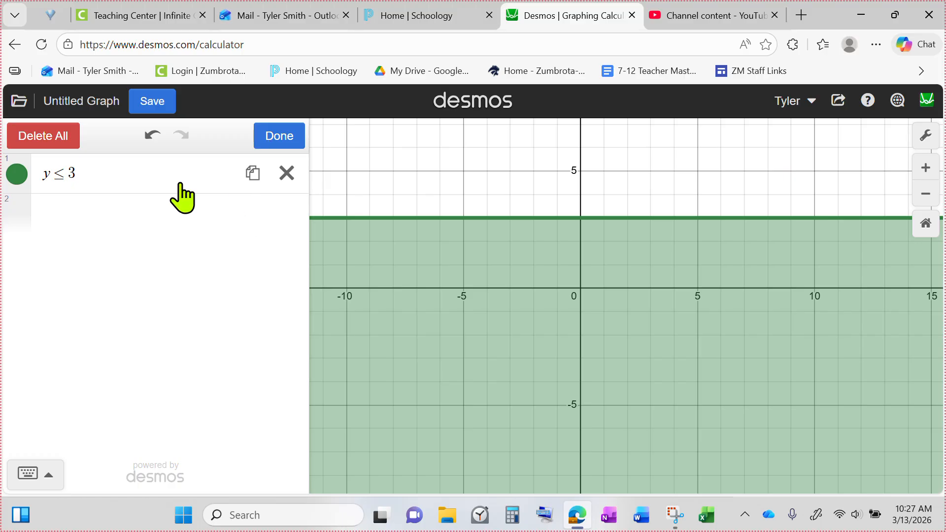
{"action": "left_click", "coordinate": [11, 180]}
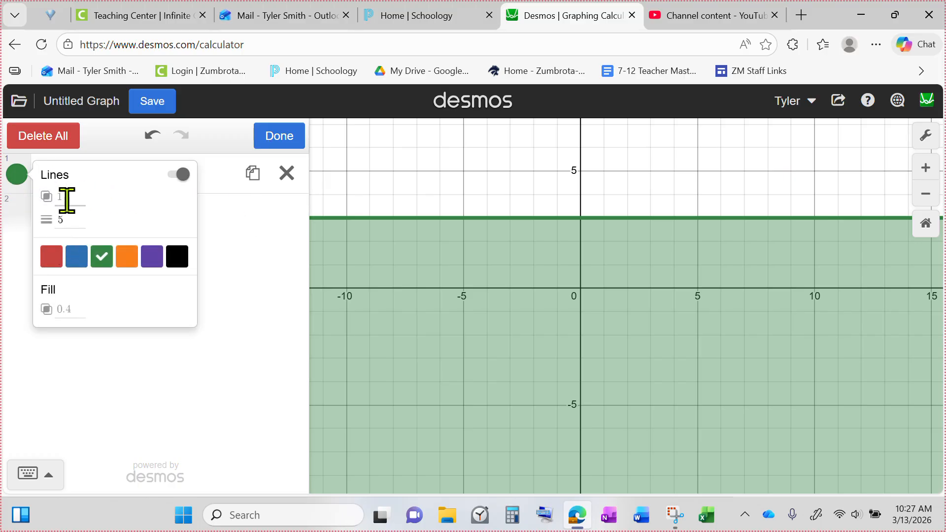
{"action": "left_click", "coordinate": [66, 200]}
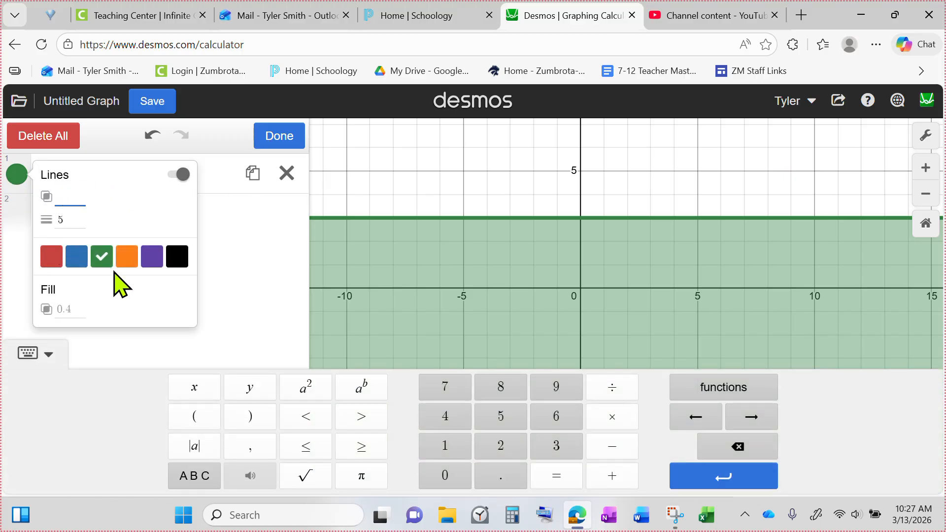
{"action": "left_click", "coordinate": [276, 213]}
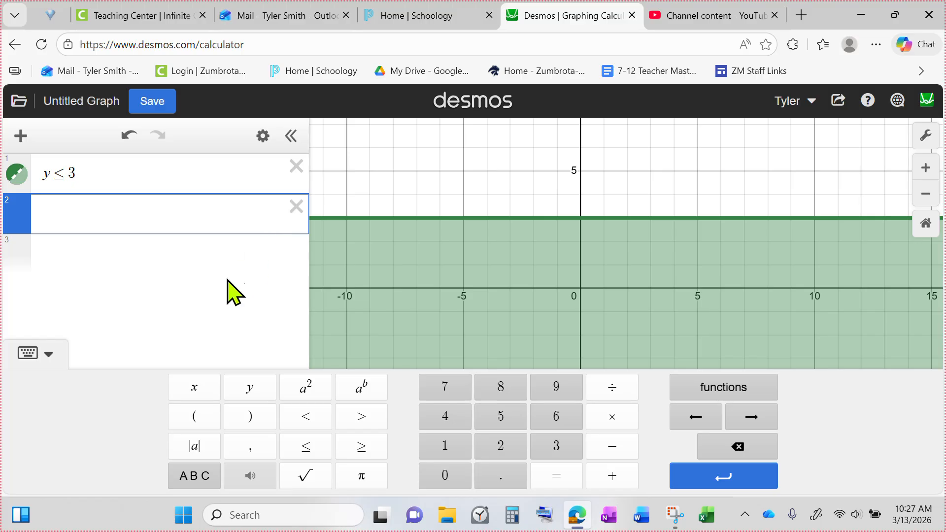
{"action": "left_click", "coordinate": [227, 280]}
{"action": "left_click", "coordinate": [397, 280]}
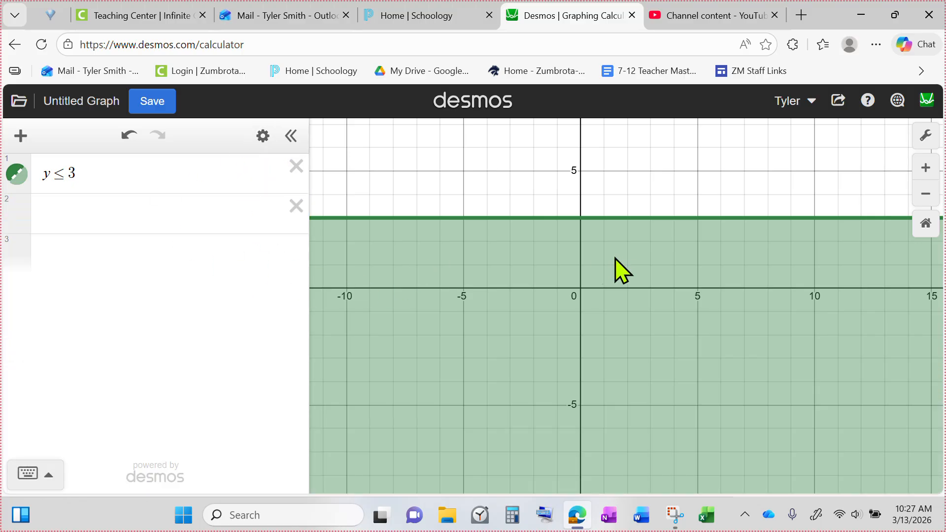
Replace the inequality sign in the first expression so it reads y ≥ 3
{"action": "left_click", "coordinate": [80, 211]}
{"action": "left_click", "coordinate": [67, 173]}
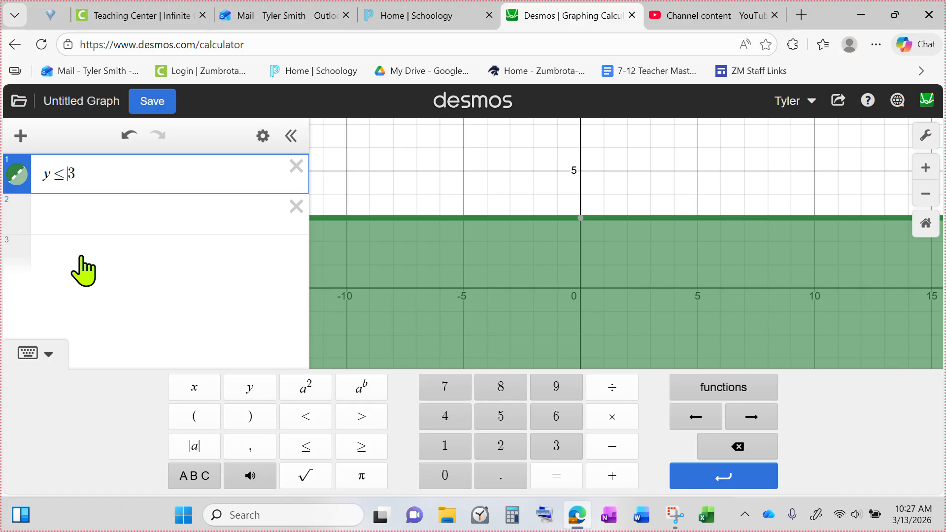
{"action": "key", "text": "BackSpace"}
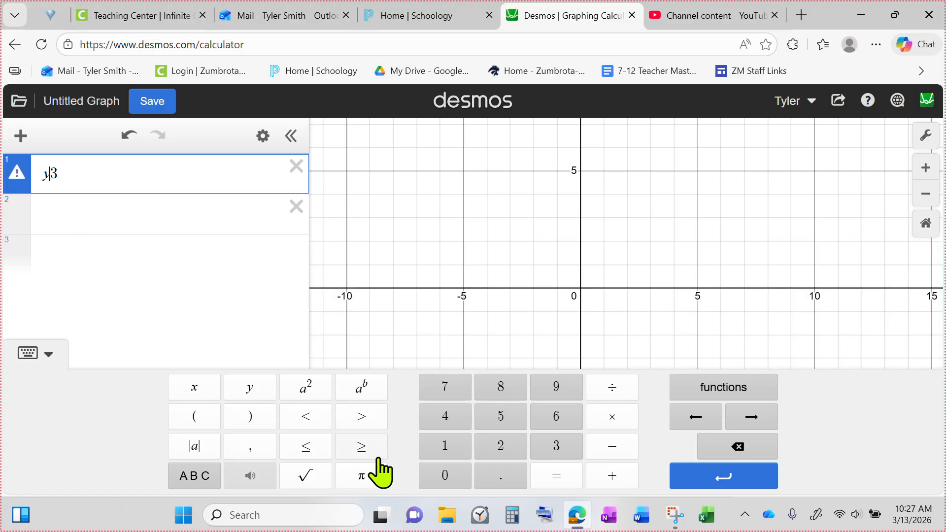
{"action": "left_click", "coordinate": [374, 450]}
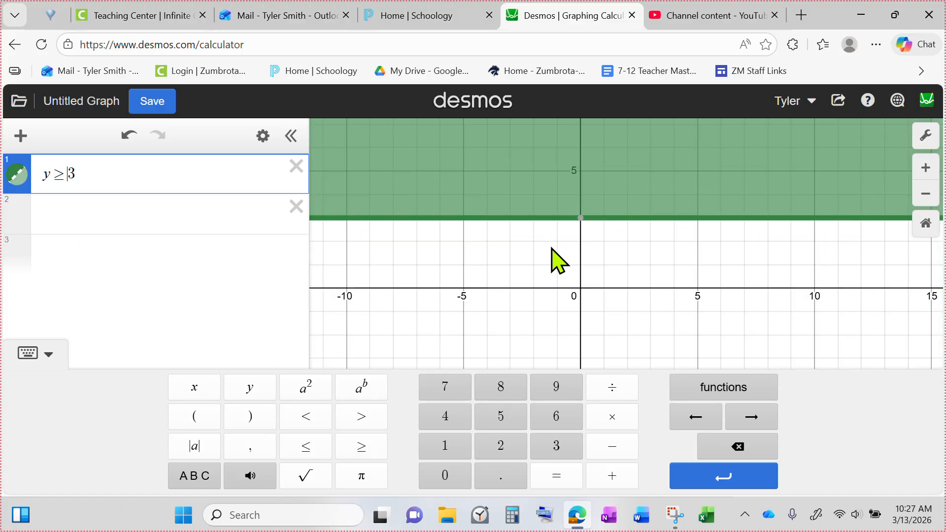
Turn the first expression back into the equation y = 3
{"action": "key", "text": "BackSpace"}
{"action": "key", "text": "BackSpace"}
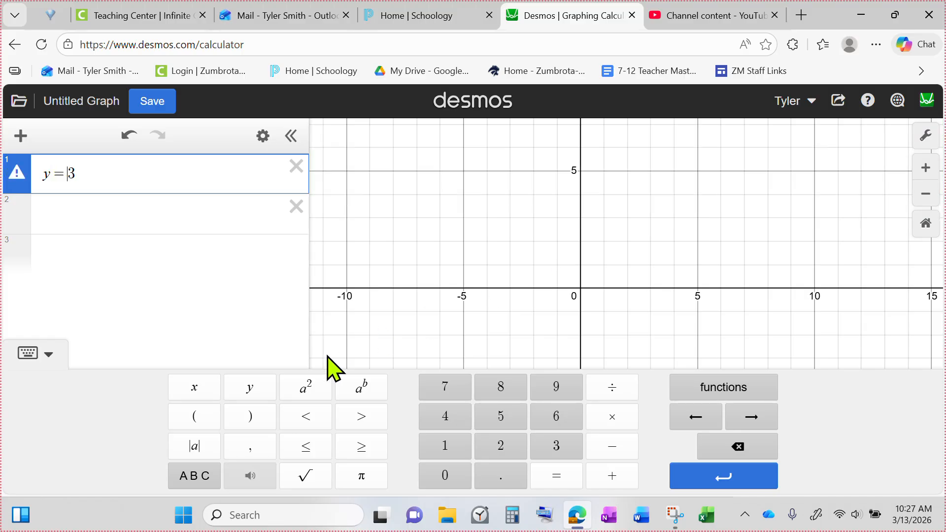
{"action": "type", "text": "="}
{"action": "left_click", "coordinate": [586, 297]}
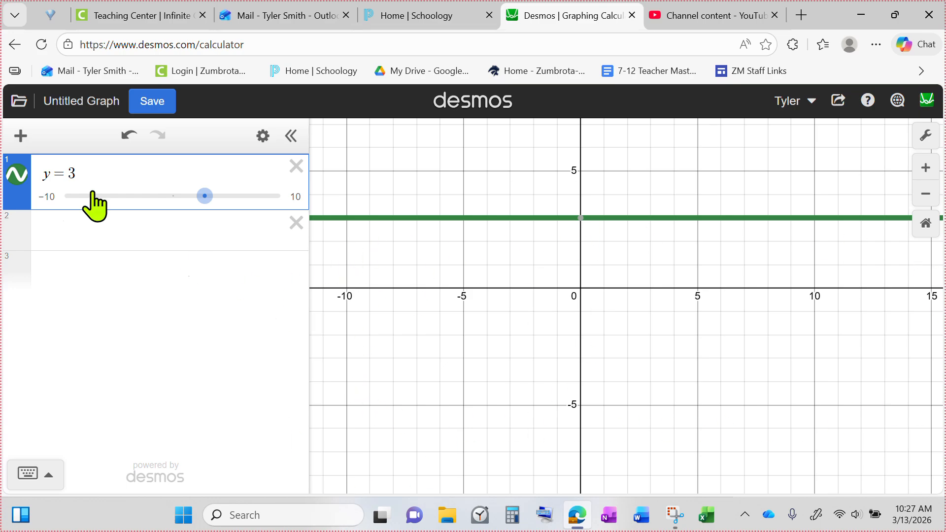
Rewrite the first expression as the bounded inequality 0 ≤ y ≤ 3 to shade a horizontal band
{"action": "left_click", "coordinate": [65, 175]}
{"action": "key", "text": "BackSpace"}
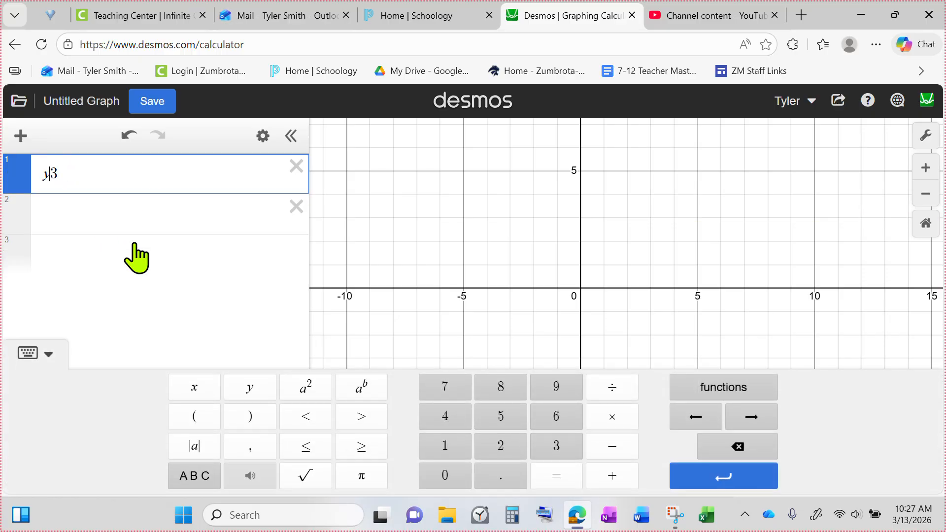
{"action": "left_click", "coordinate": [306, 449]}
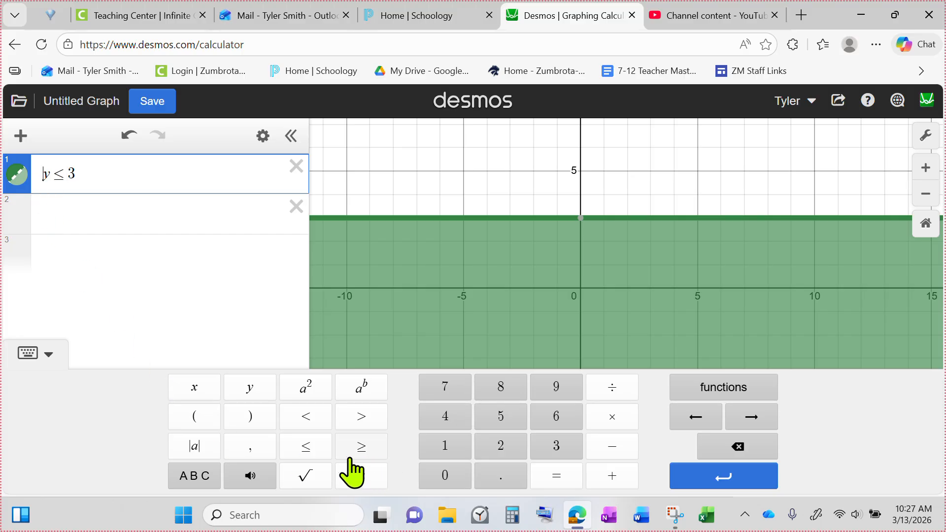
{"action": "left_click", "coordinate": [305, 446]}
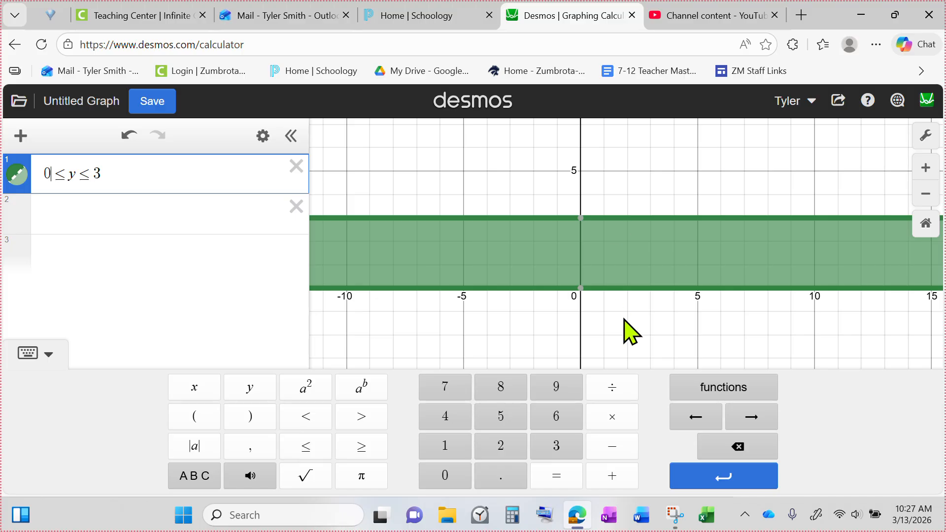
{"action": "left_click", "coordinate": [610, 242]}
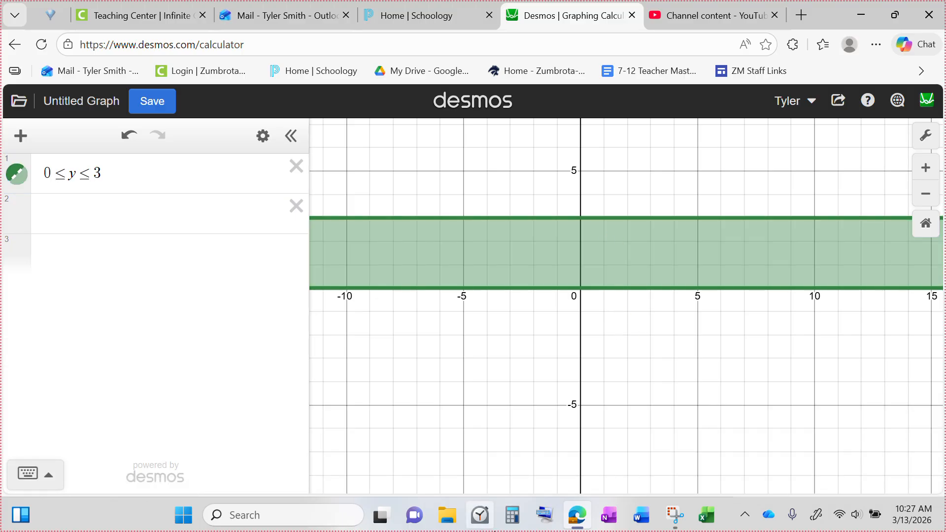
Delete the empty second row and clear the inequality 0 ≤ y ≤ 3 from the first row
{"action": "scroll", "coordinate": [502, 390], "scroll_direction": "right", "scroll_amount": 3}
{"action": "scroll", "coordinate": [530, 397], "scroll_direction": "up", "scroll_amount": 2}
{"action": "left_click", "coordinate": [199, 227]}
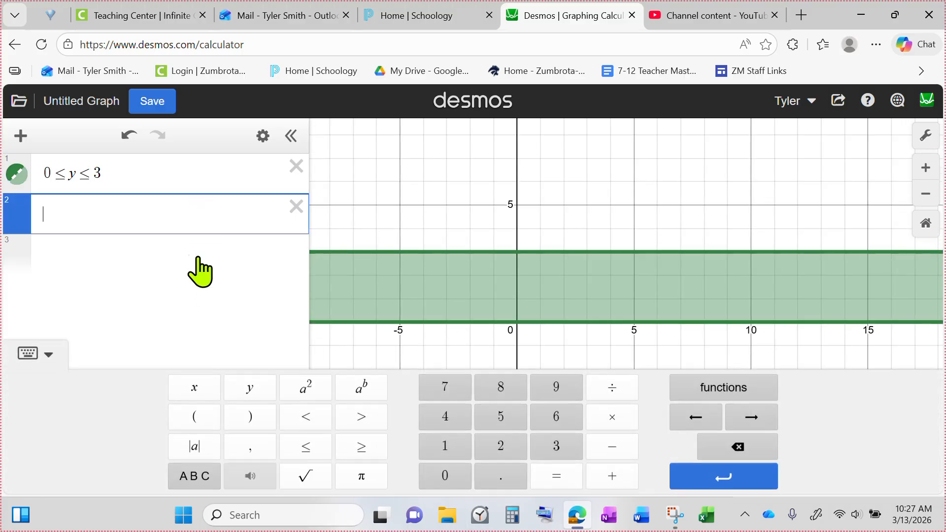
{"action": "left_click", "coordinate": [296, 206]}
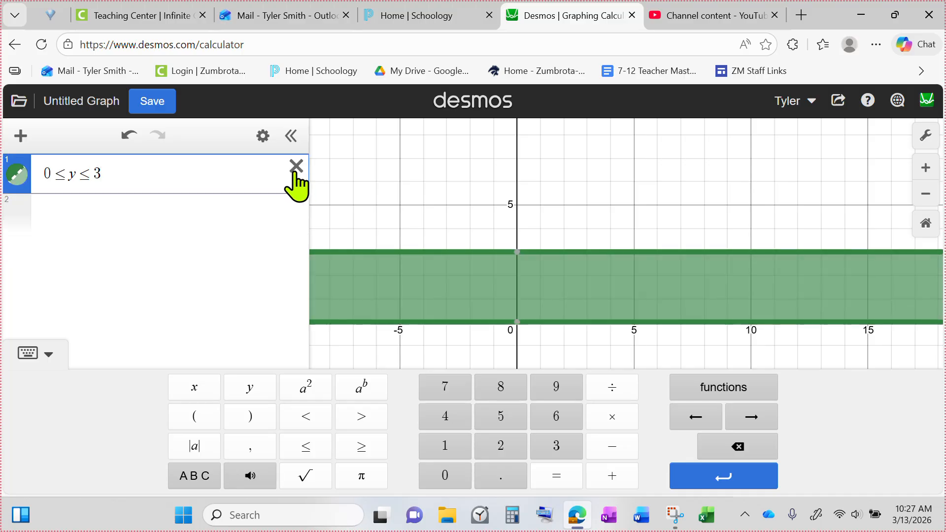
{"action": "left_click", "coordinate": [295, 169]}
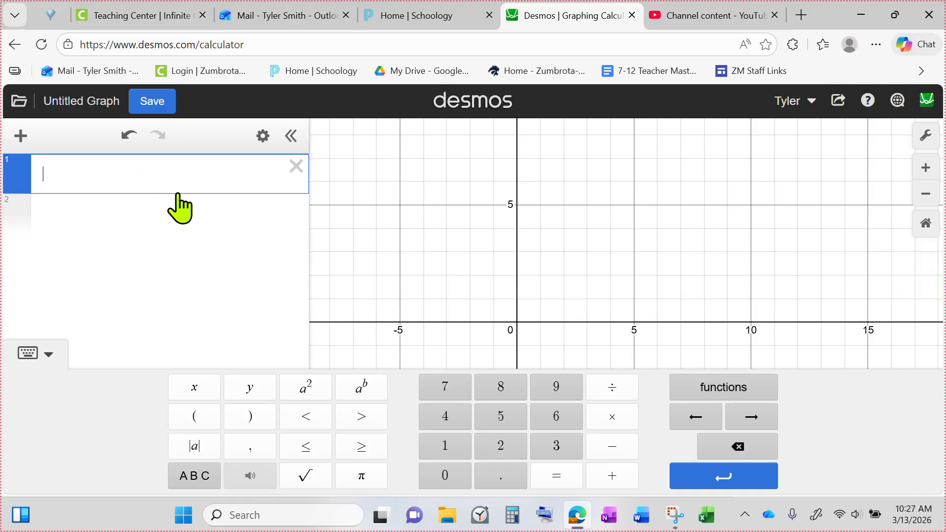
Graph the diagonal line y = x in the empty first row
{"action": "type", "text": "y=x"}
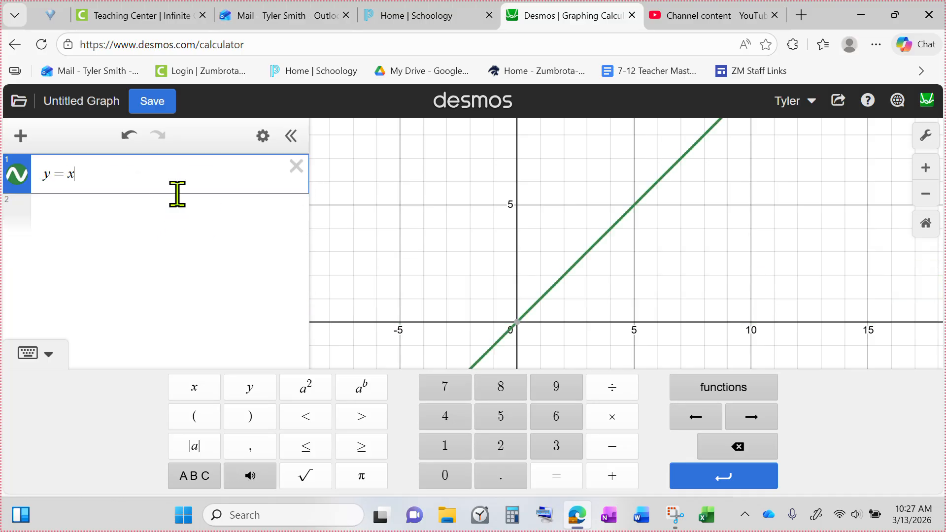
{"action": "left_click", "coordinate": [768, 266]}
{"action": "left_click_drag", "start_coordinate": [770, 270], "coordinate": [644, 283]}
{"action": "scroll", "coordinate": [644, 283], "scroll_direction": "down", "scroll_amount": 1}
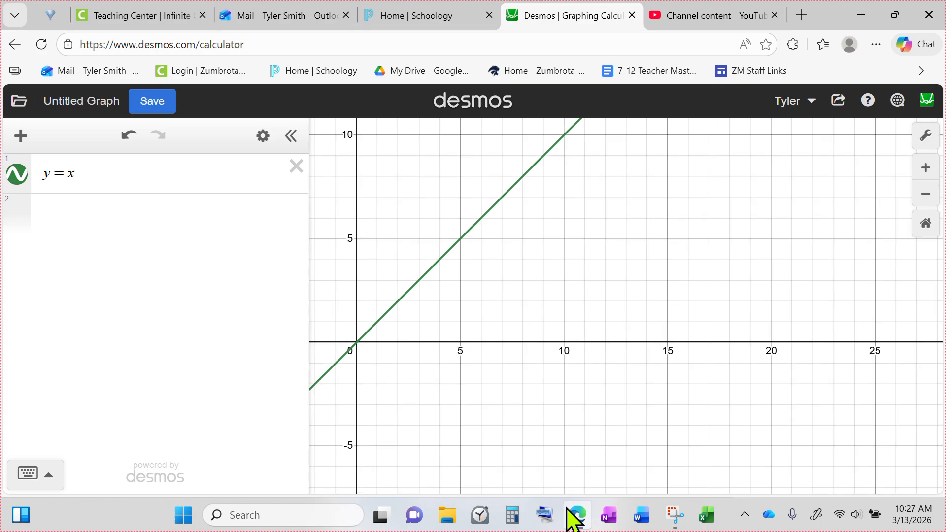
Change the equation y = x in the first row to the inequality y ≤ x to shade below the line
{"action": "left_click", "coordinate": [69, 173]}
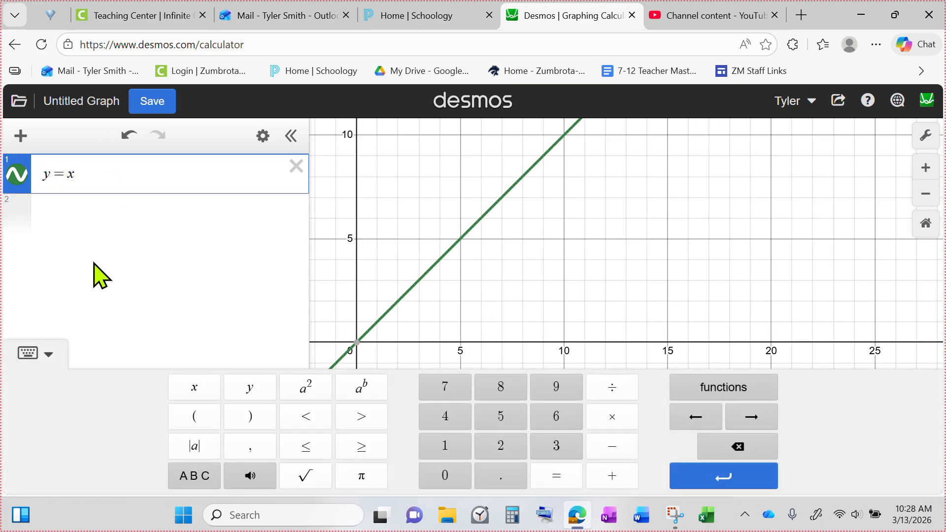
{"action": "key", "text": "BackSpace"}
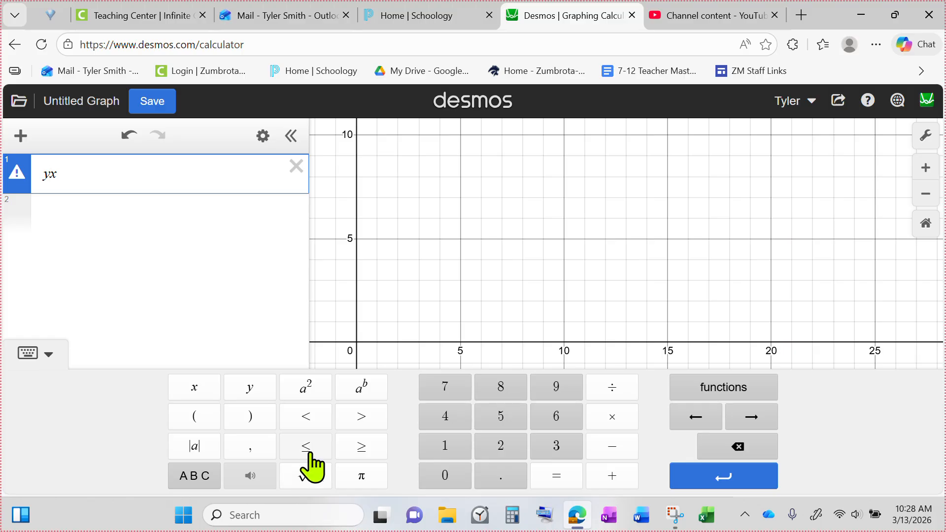
{"action": "left_click", "coordinate": [306, 447]}
{"action": "scroll", "coordinate": [620, 225], "scroll_direction": "down", "scroll_amount": 3}
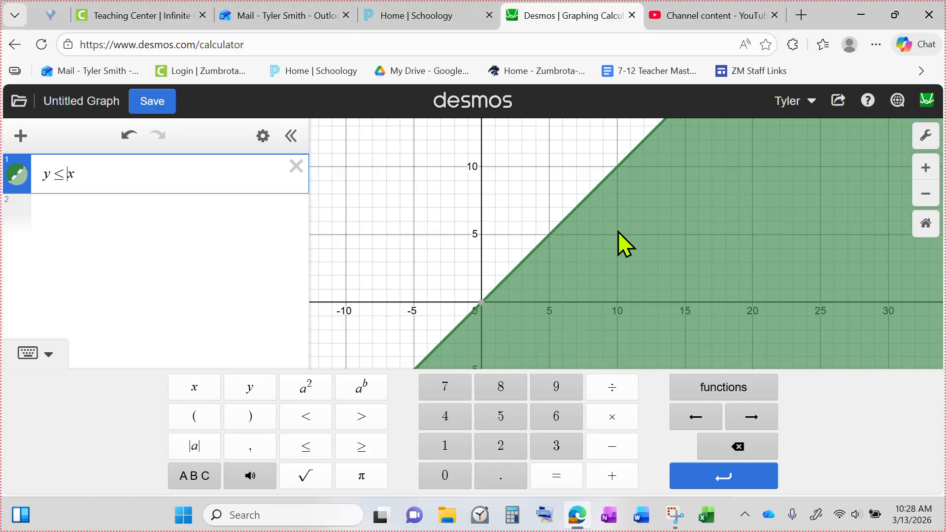
{"action": "left_click_drag", "start_coordinate": [625, 256], "coordinate": [563, 255]}
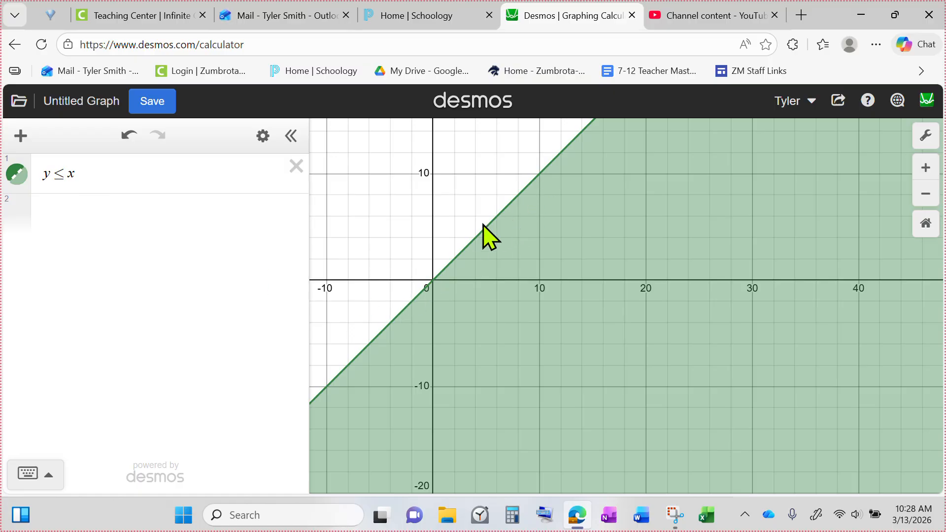
{"action": "left_click", "coordinate": [430, 283]}
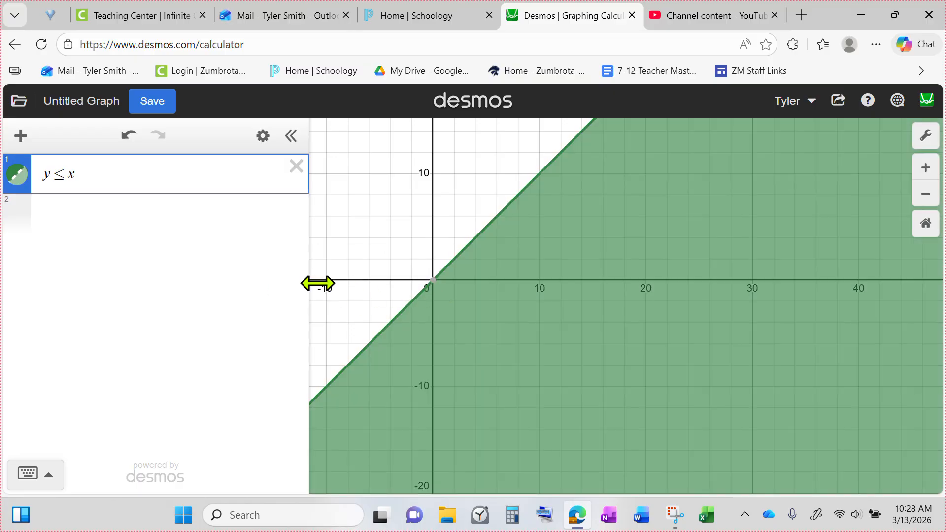
{"action": "mouse_move", "coordinate": [524, 200]}
{"action": "left_mouse_down"}
{"action": "mouse_move", "coordinate": [421, 301]}
{"action": "mouse_move", "coordinate": [461, 334]}
{"action": "mouse_move", "coordinate": [449, 412]}
{"action": "mouse_move", "coordinate": [422, 392]}
{"action": "left_mouse_up"}
Add a lower bound of 0 to the first inequality, making it 0 ≤ y ≤ x
{"action": "left_click", "coordinate": [43, 175]}
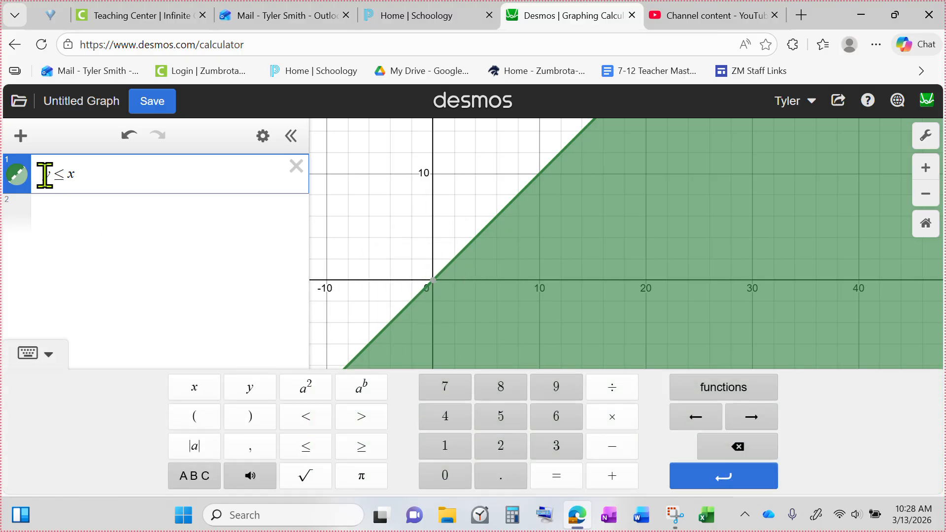
{"action": "left_click", "coordinate": [596, 148]}
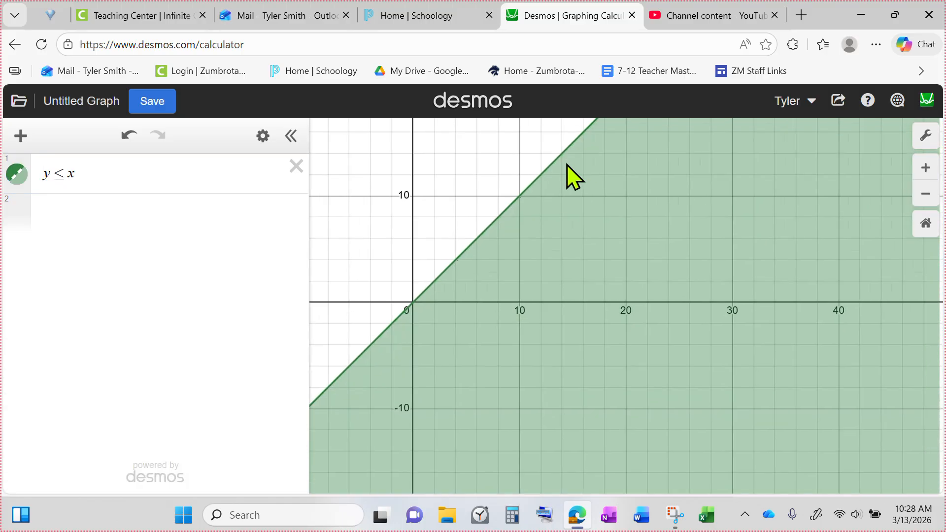
{"action": "mouse_move", "coordinate": [454, 291]}
{"action": "left_mouse_down"}
{"action": "mouse_move", "coordinate": [504, 287]}
{"action": "mouse_move", "coordinate": [452, 294]}
{"action": "left_mouse_up"}
{"action": "left_click", "coordinate": [46, 175]}
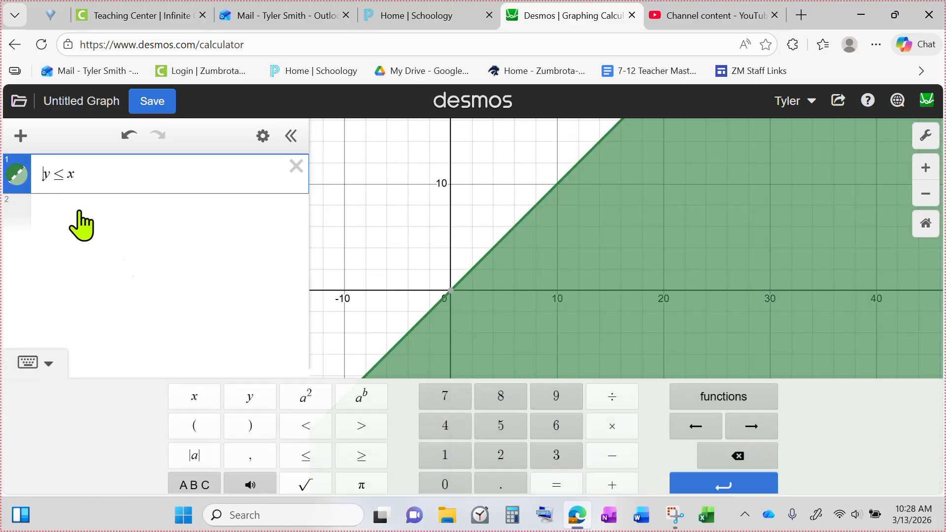
{"action": "left_click", "coordinate": [305, 447]}
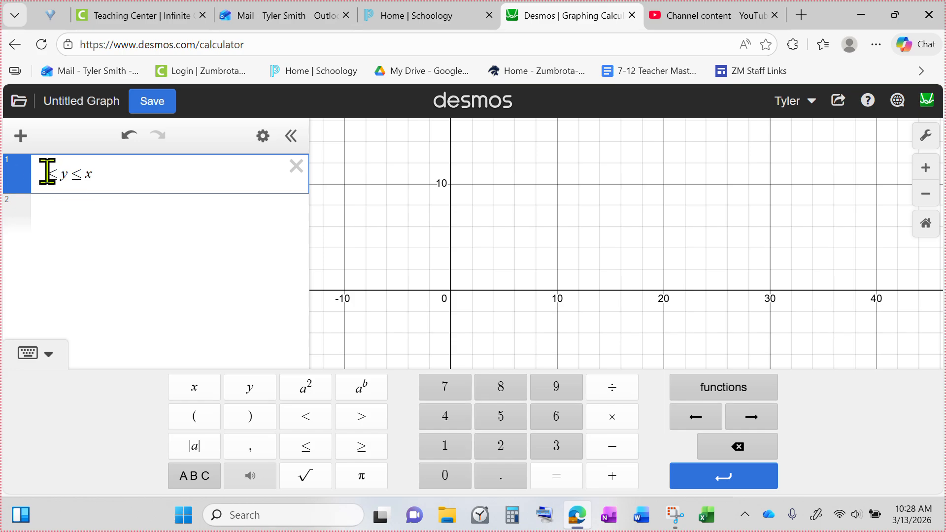
{"action": "left_click", "coordinate": [445, 475]}
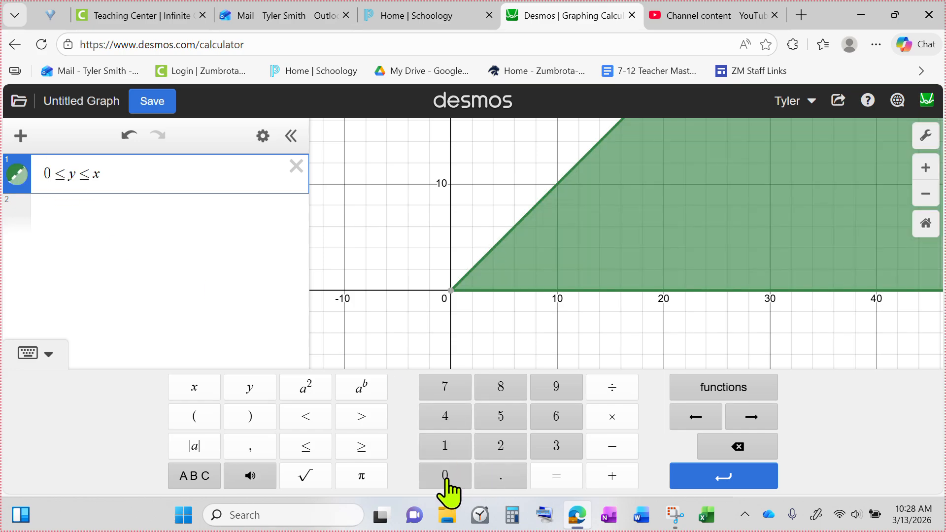
{"action": "left_click", "coordinate": [617, 256]}
{"action": "scroll", "coordinate": [551, 308], "scroll_direction": "down", "scroll_amount": 5}
{"action": "left_click_drag", "start_coordinate": [602, 316], "coordinate": [659, 342]}
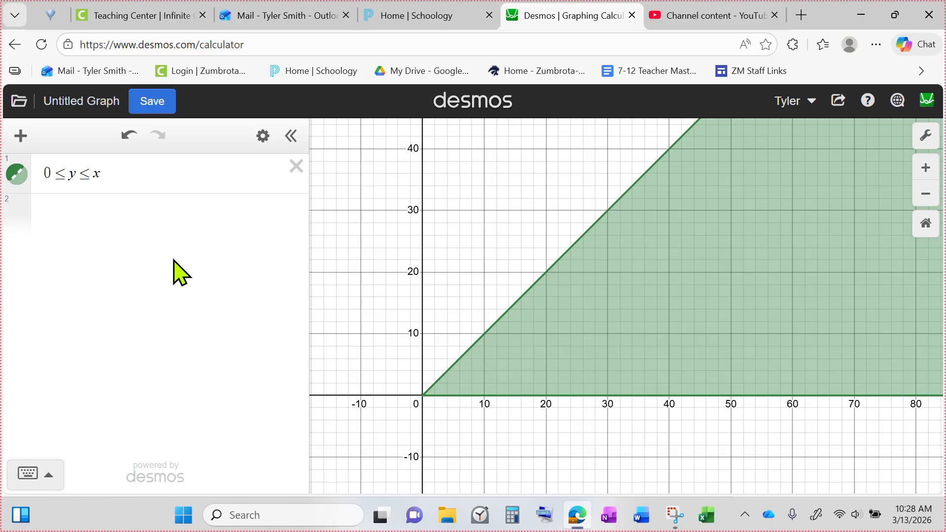
Graph the circle (x − 5)² + (y − 5)² = 5² in the second row
{"action": "left_click", "coordinate": [183, 222]}
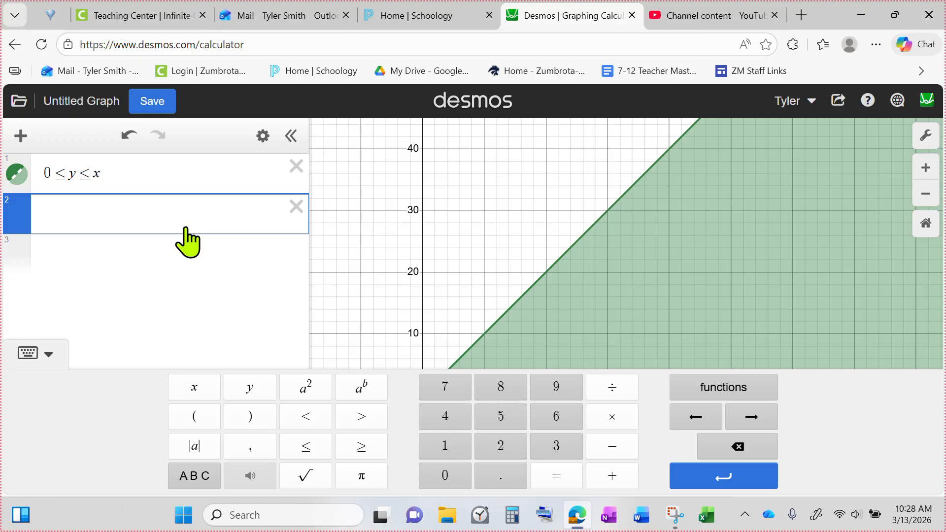
{"action": "type", "text": "(x − h"}
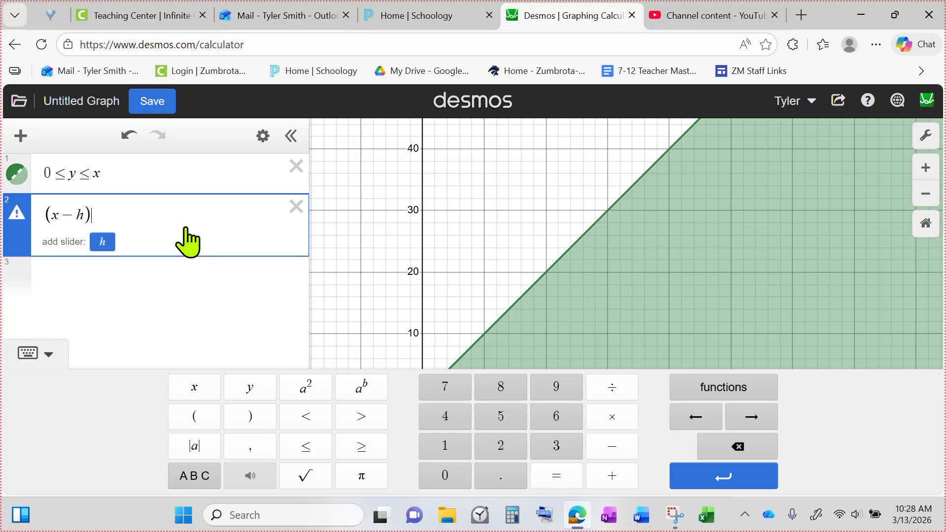
{"action": "key", "text": "BackSpace"}
{"action": "key", "text": "BackSpace"}
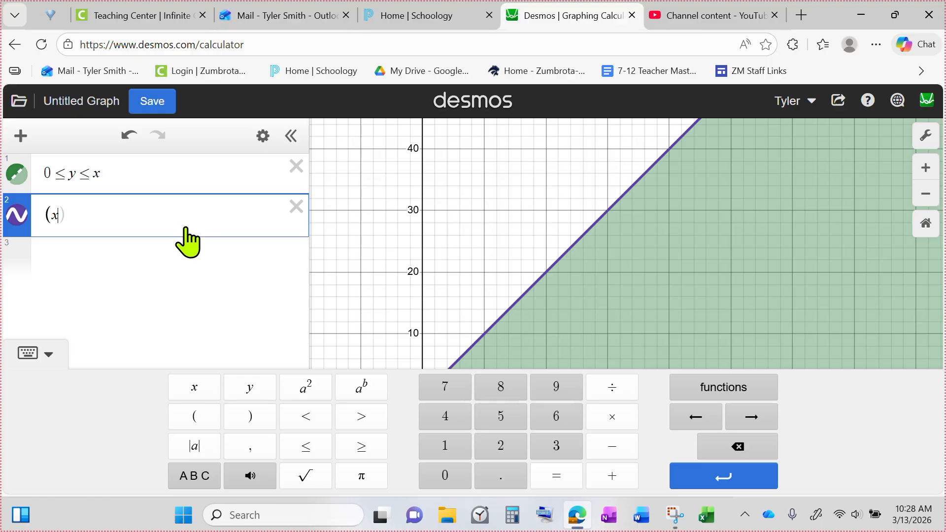
{"action": "type", "text": "-5)^2"}
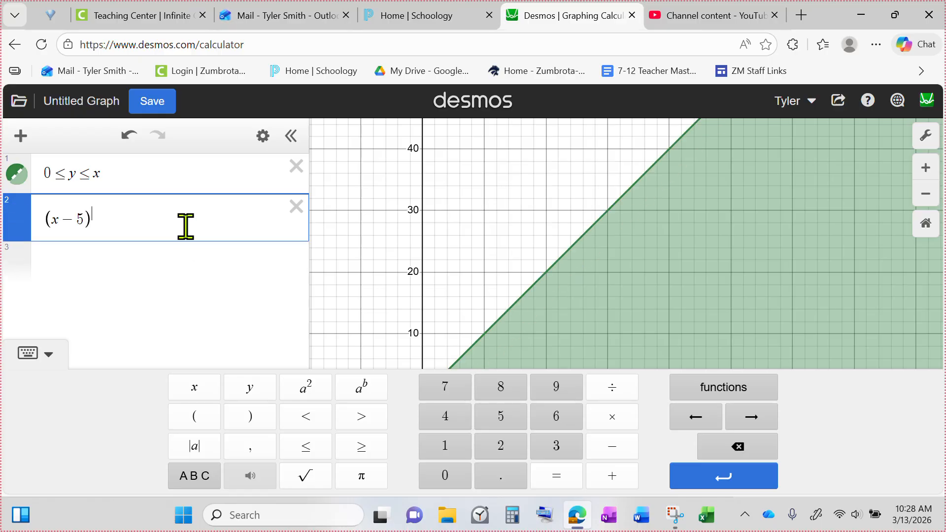
{"action": "type", "text": "+(y-5)^2=5^2"}
{"action": "left_click", "coordinate": [488, 173]}
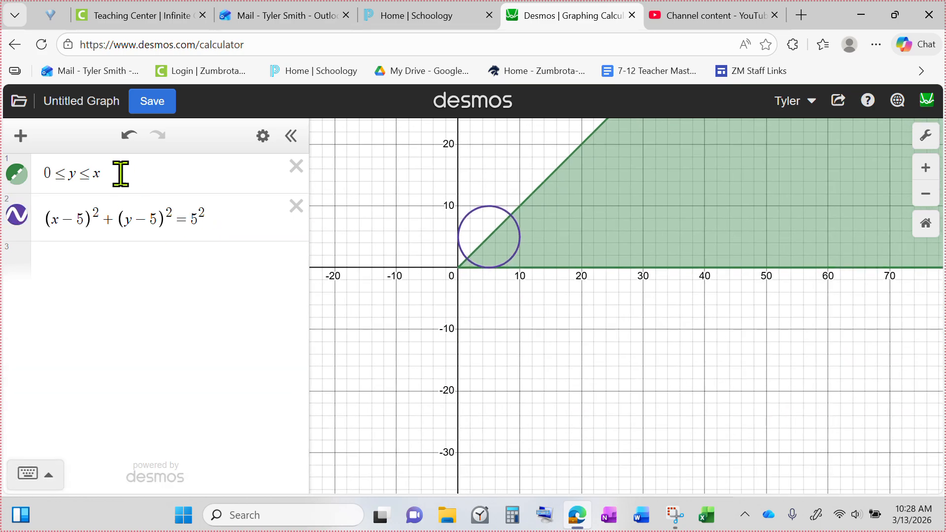
Hide the graph of the inequality 0 ≤ y ≤ x
{"action": "left_click", "coordinate": [15, 175]}
{"action": "scroll", "coordinate": [515, 246], "scroll_direction": "up", "scroll_amount": 5}
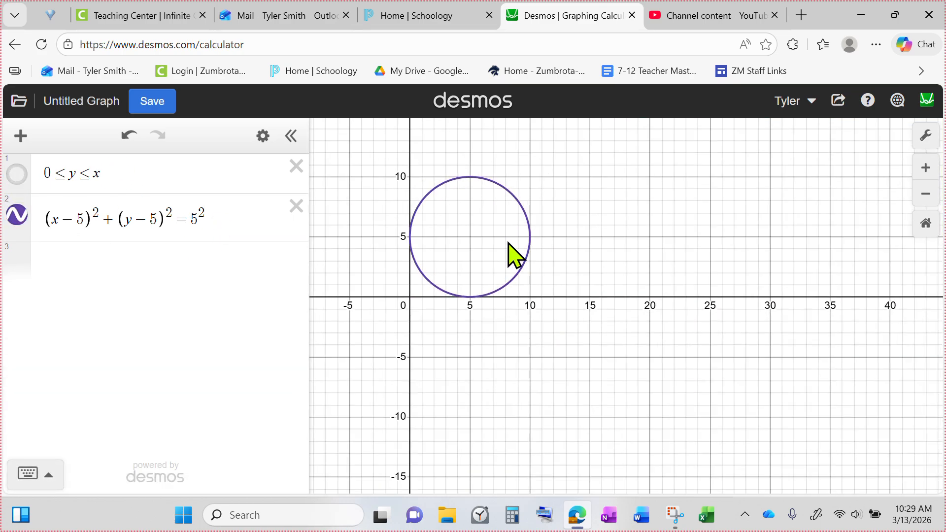
{"action": "left_click_drag", "start_coordinate": [512, 232], "coordinate": [581, 237]}
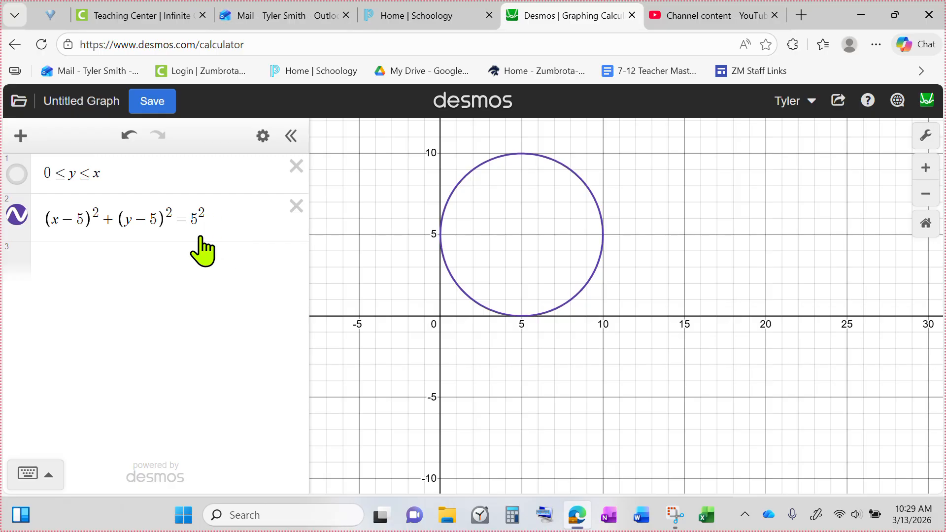
Replace the circle equation's equals sign with ≤ and reduce it to < to shade the interior with a dashed boundary
{"action": "left_click", "coordinate": [189, 222]}
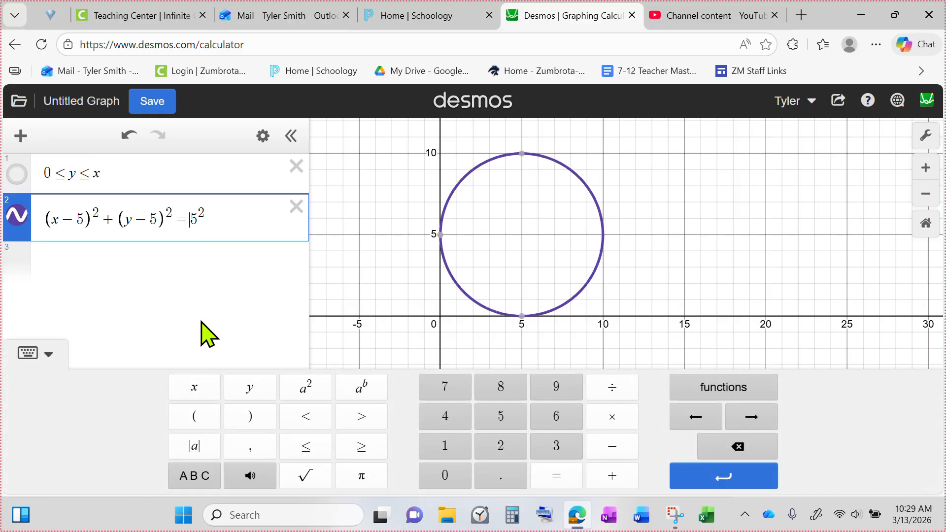
{"action": "left_click", "coordinate": [319, 452]}
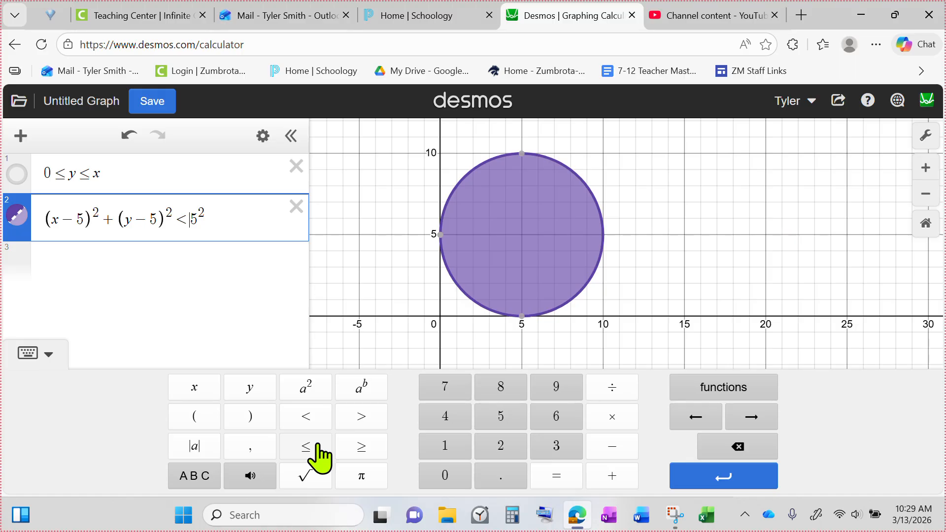
{"action": "key", "text": "BackSpace"}
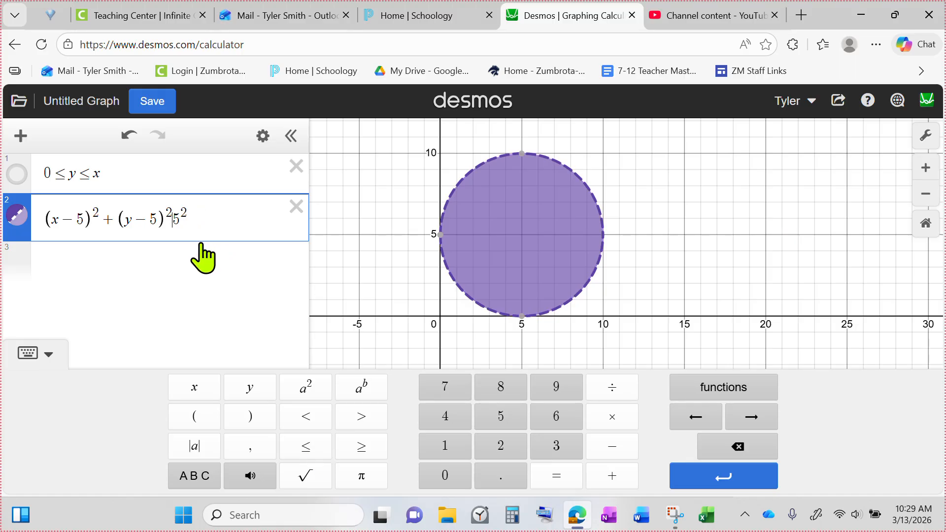
Switch the circle's relation to ≥ and reduce it to > to shade the exterior with a dashed boundary
{"action": "left_click", "coordinate": [360, 449]}
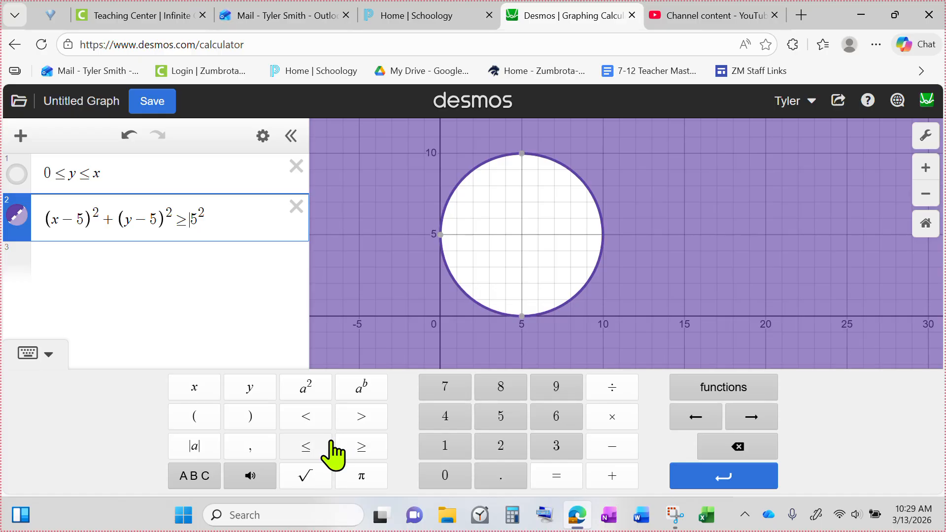
{"action": "key", "text": "BackSpace"}
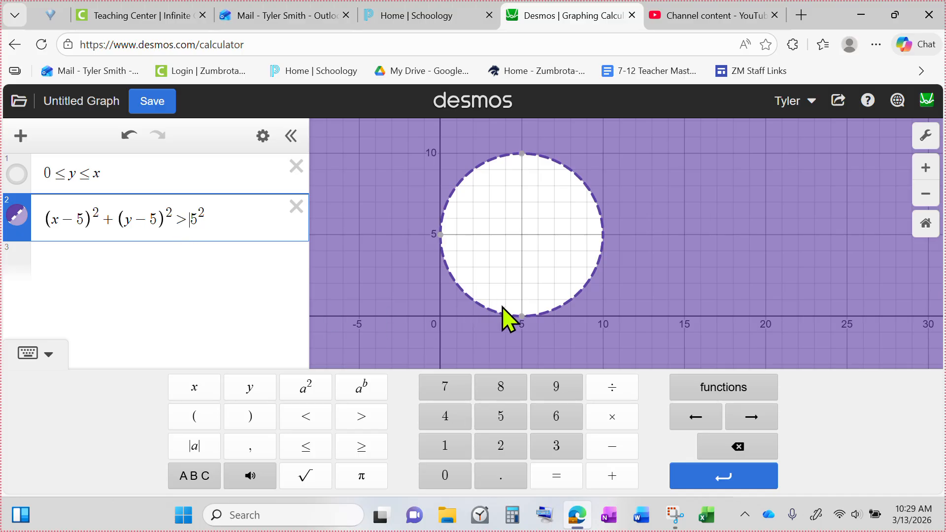
{"action": "mouse_move", "coordinate": [573, 305]}
{"action": "left_mouse_down"}
{"action": "mouse_move", "coordinate": [598, 244]}
{"action": "mouse_move", "coordinate": [587, 187]}
{"action": "mouse_move", "coordinate": [524, 152]}
{"action": "mouse_move", "coordinate": [445, 206]}
{"action": "mouse_move", "coordinate": [481, 334]}
{"action": "mouse_move", "coordinate": [514, 344]}
{"action": "left_mouse_up"}
Set the circle's relation to ≤, giving (x − 5)² + (y − 5)² ≤ 5², to shade its interior with a solid boundary
{"action": "left_click", "coordinate": [176, 215]}
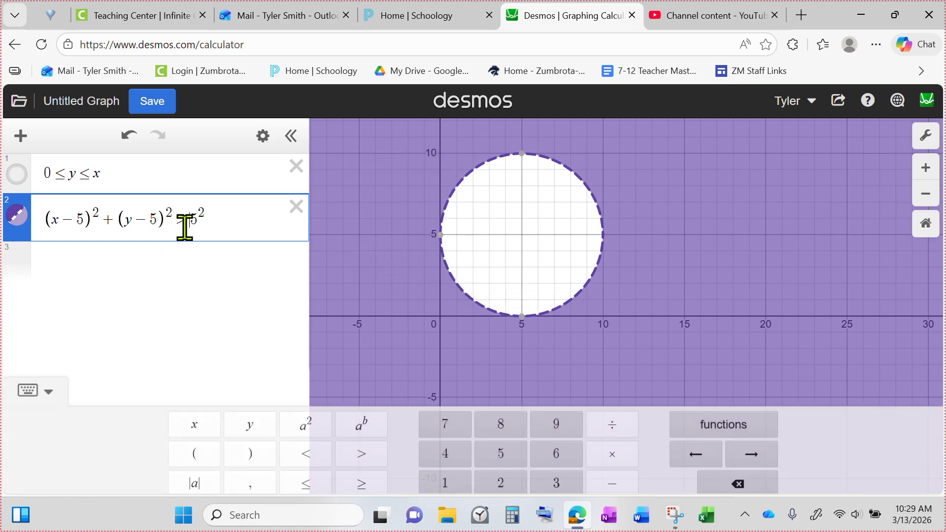
{"action": "key", "text": "BackSpace"}
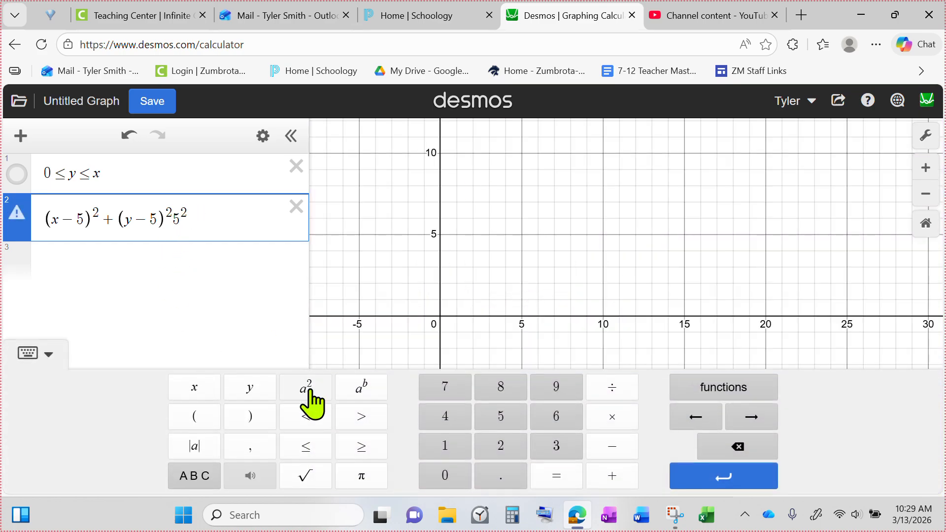
{"action": "left_click", "coordinate": [311, 449]}
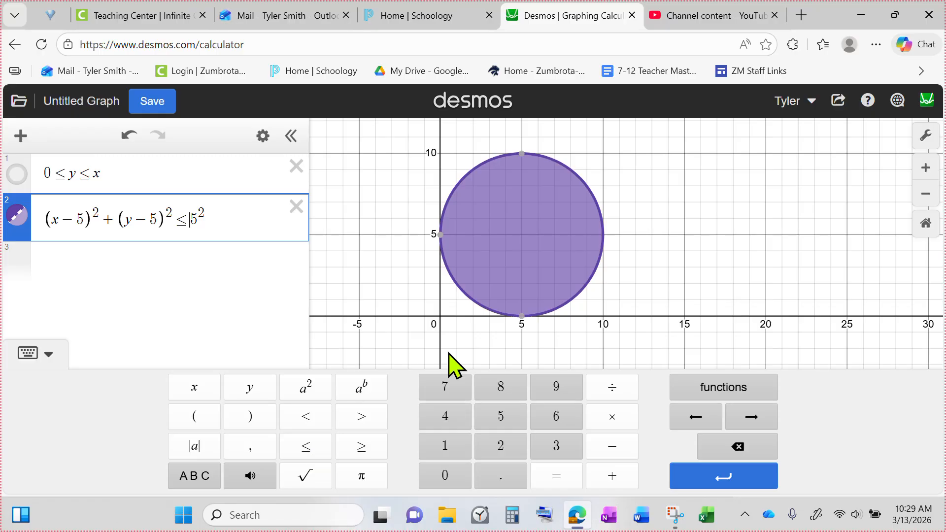
{"action": "left_click", "coordinate": [781, 204]}
{"action": "left_click_drag", "start_coordinate": [733, 241], "coordinate": [601, 308]}
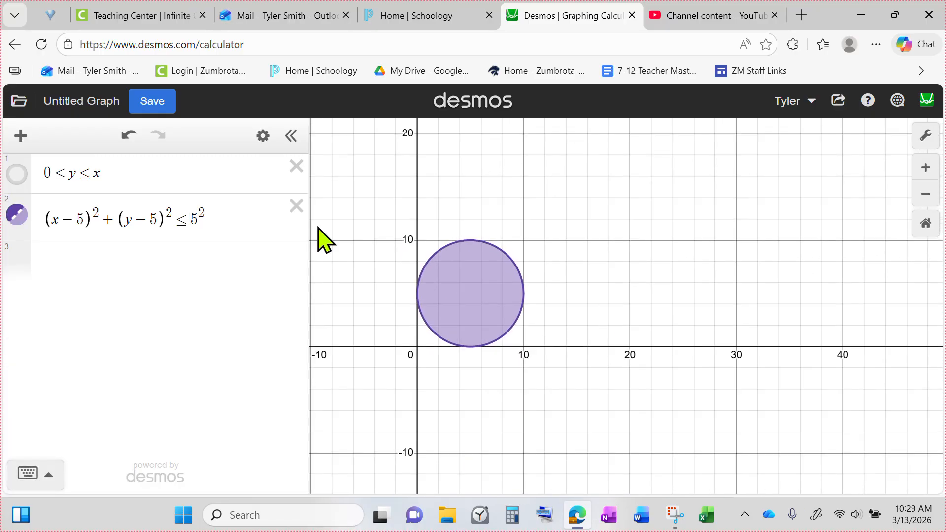
Hide the circle inequality and show the graph of 0 ≤ y ≤ x again
{"action": "left_click", "coordinate": [16, 222]}
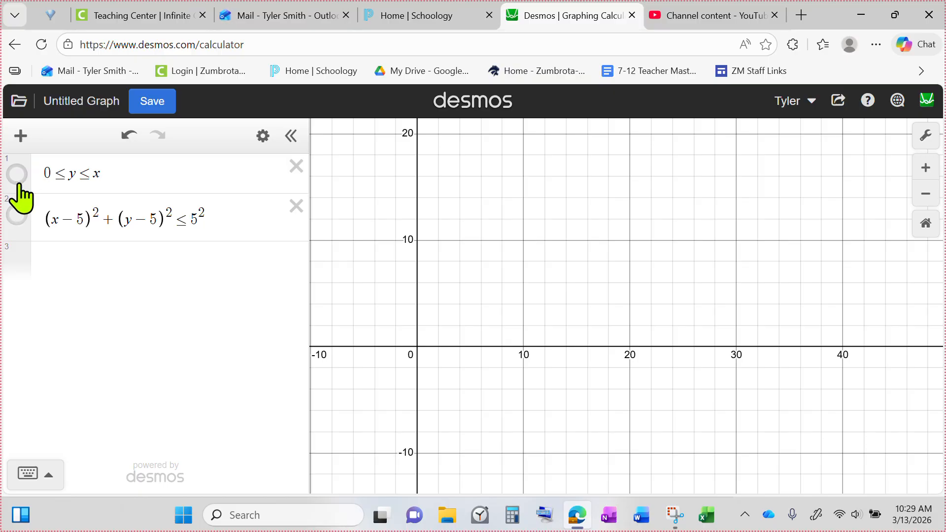
{"action": "left_click", "coordinate": [17, 173]}
{"action": "scroll", "coordinate": [686, 342], "scroll_direction": "up", "scroll_amount": 2}
{"action": "scroll", "coordinate": [699, 328], "scroll_direction": "down", "scroll_amount": 4}
{"action": "scroll", "coordinate": [700, 331], "scroll_direction": "down", "scroll_amount": 2}
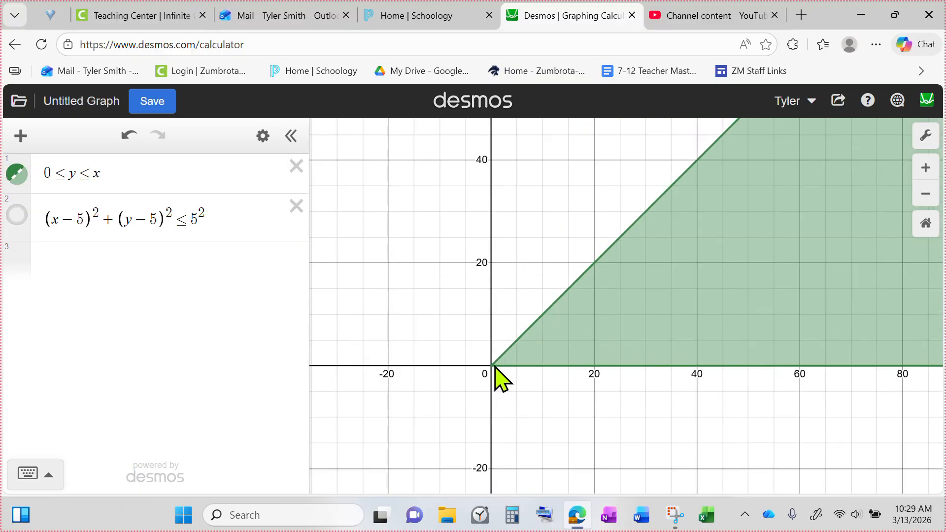
{"action": "left_click_drag", "start_coordinate": [727, 227], "coordinate": [541, 284]}
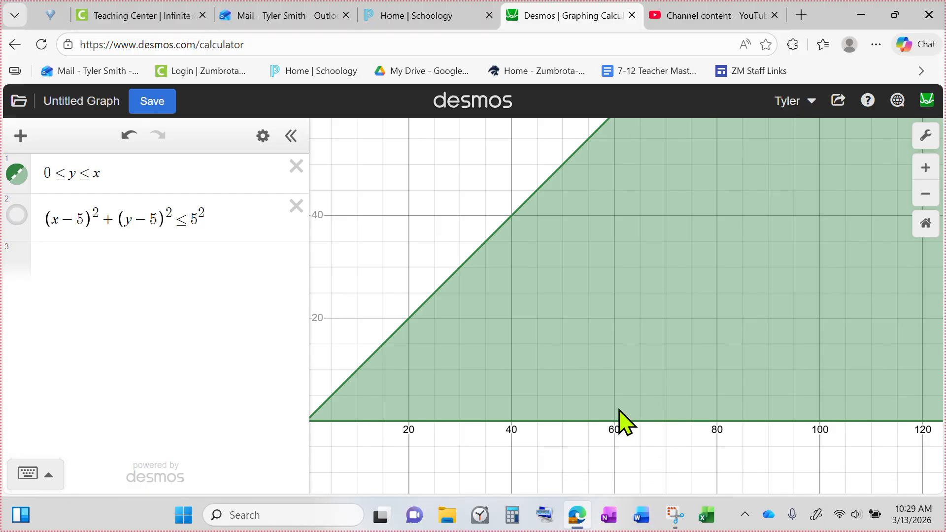
Graph the vertical line x = 60 in the third row, crossing the shaded region
{"action": "left_click", "coordinate": [132, 283]}
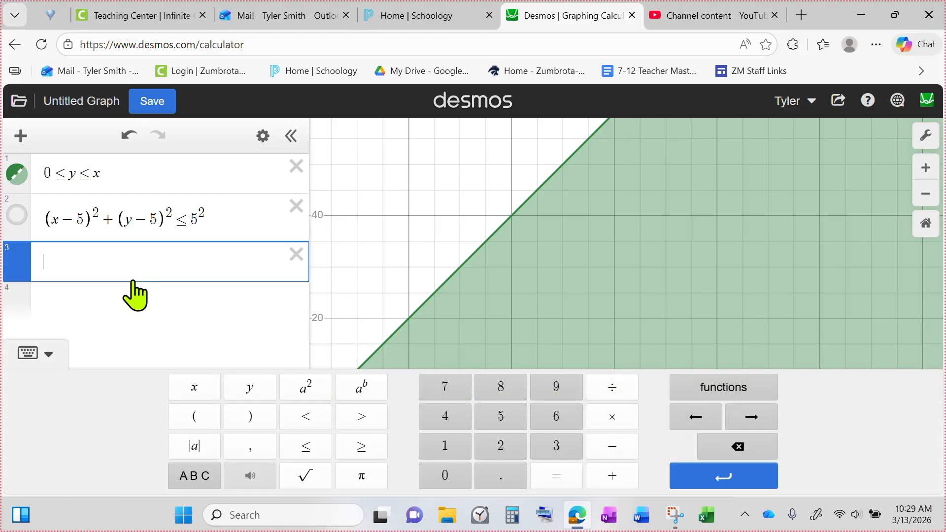
{"action": "type", "text": "x = 60"}
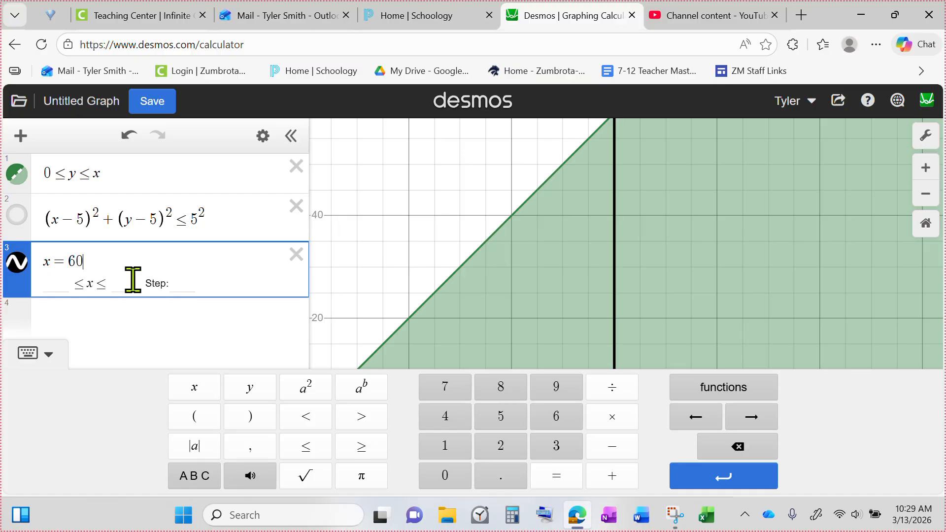
{"action": "scroll", "coordinate": [635, 300], "scroll_direction": "down", "scroll_amount": 3}
{"action": "left_click", "coordinate": [620, 215]}
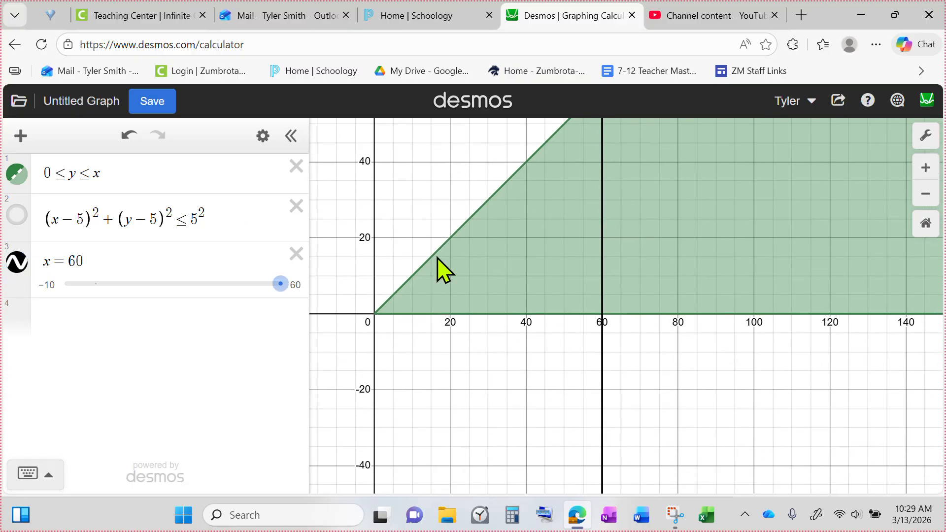
{"action": "mouse_move", "coordinate": [537, 149]}
{"action": "left_mouse_down"}
{"action": "mouse_move", "coordinate": [504, 197]}
{"action": "mouse_move", "coordinate": [553, 152]}
{"action": "mouse_move", "coordinate": [376, 291]}
{"action": "mouse_move", "coordinate": [351, 367]}
{"action": "mouse_move", "coordinate": [574, 361]}
{"action": "left_mouse_up"}
{"action": "left_click", "coordinate": [570, 215]}
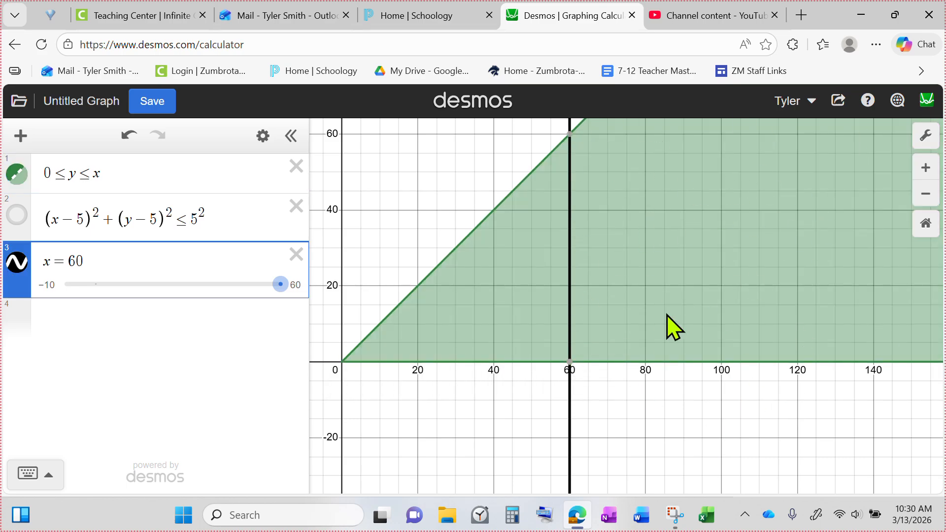
Restrict the inequality 0 ≤ y ≤ x to the domain {0 < x < 60} so the shading stops at the vertical line
{"action": "left_click", "coordinate": [177, 178]}
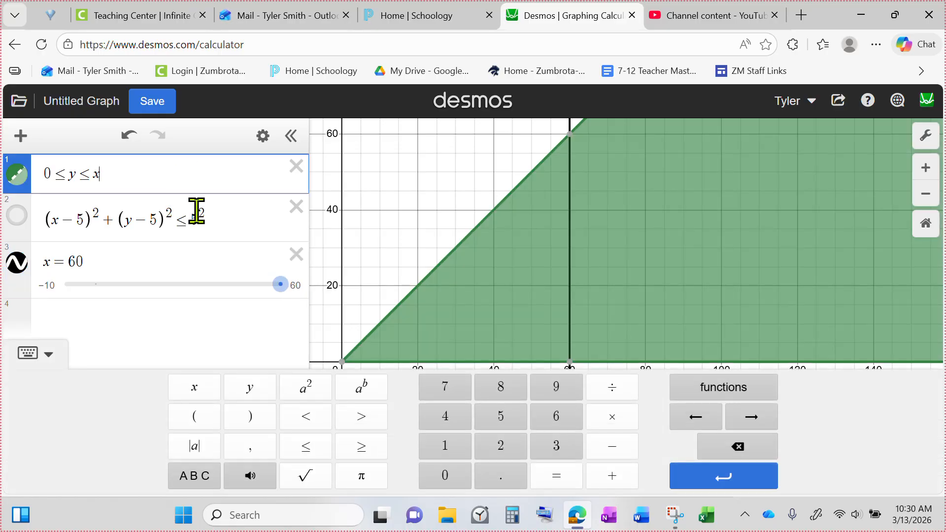
{"action": "type", "text": "{"}
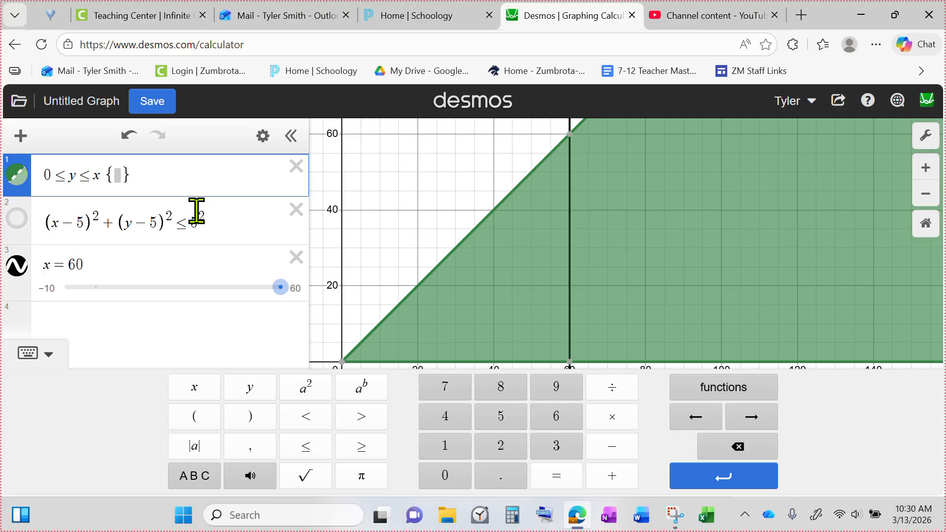
{"action": "left_click_drag", "start_coordinate": [650, 286], "coordinate": [656, 227]}
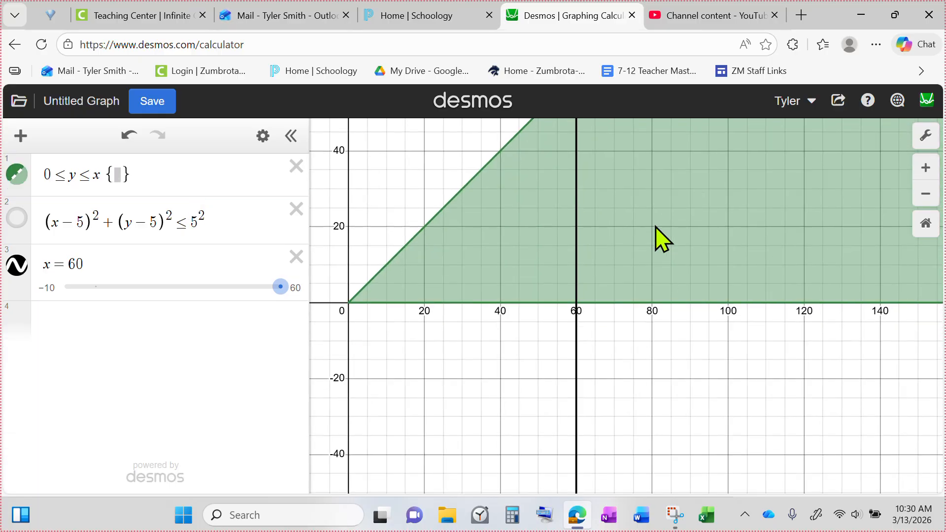
{"action": "left_click", "coordinate": [347, 303]}
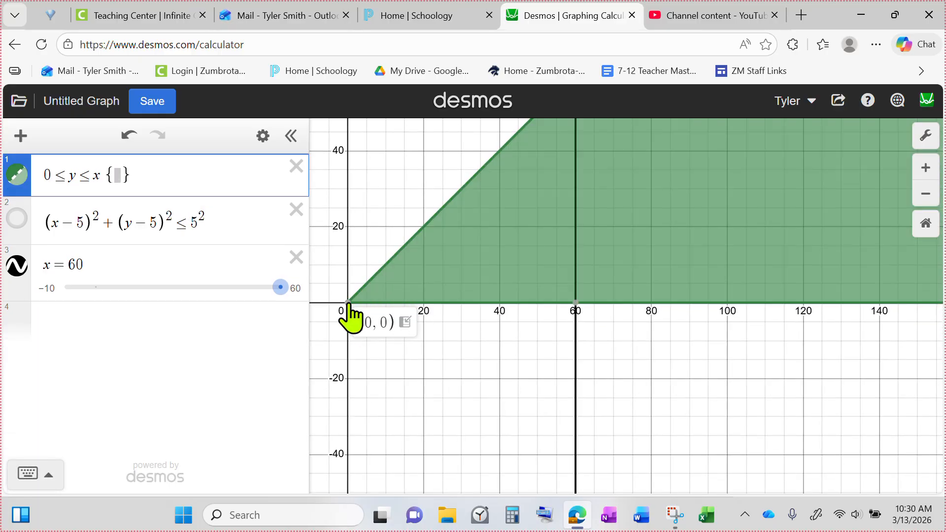
{"action": "left_click", "coordinate": [574, 304]}
{"action": "left_click", "coordinate": [117, 173]}
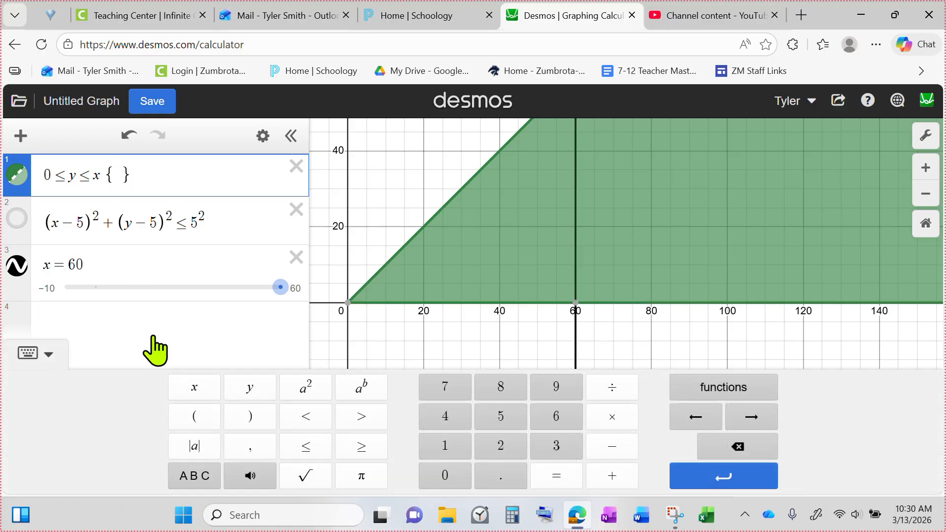
{"action": "type", "text": "0 "}
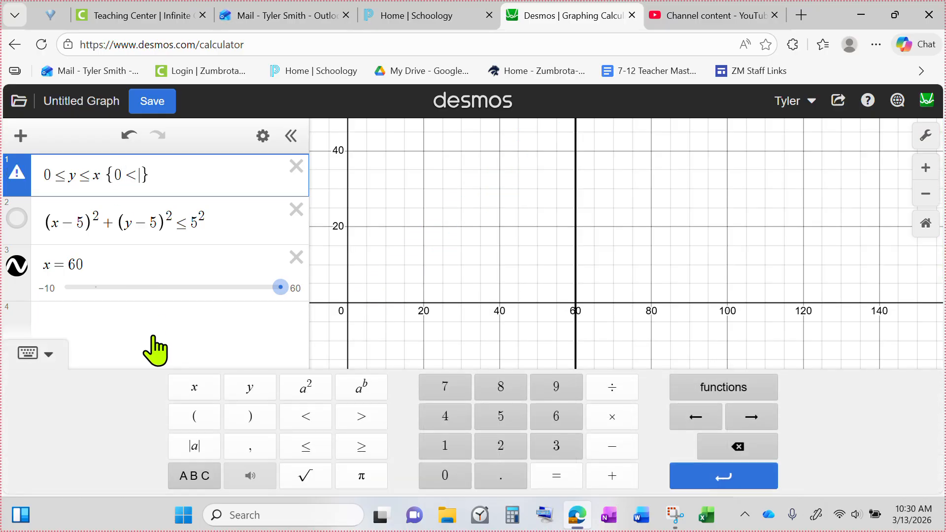
{"action": "type", "text": "< x < 60"}
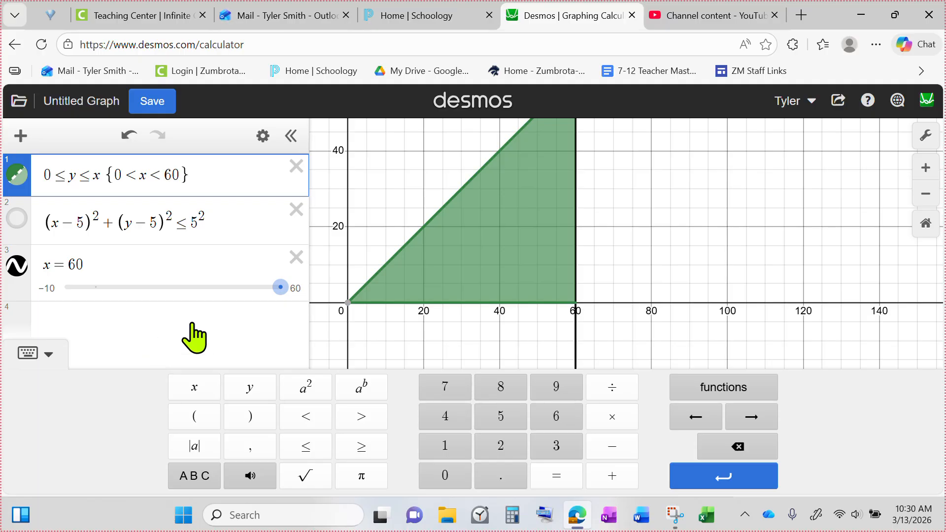
{"action": "scroll", "coordinate": [453, 214], "scroll_direction": "down", "scroll_amount": 1}
{"action": "scroll", "coordinate": [453, 213], "scroll_direction": "down", "scroll_amount": 1}
{"action": "left_click_drag", "start_coordinate": [487, 217], "coordinate": [556, 288]}
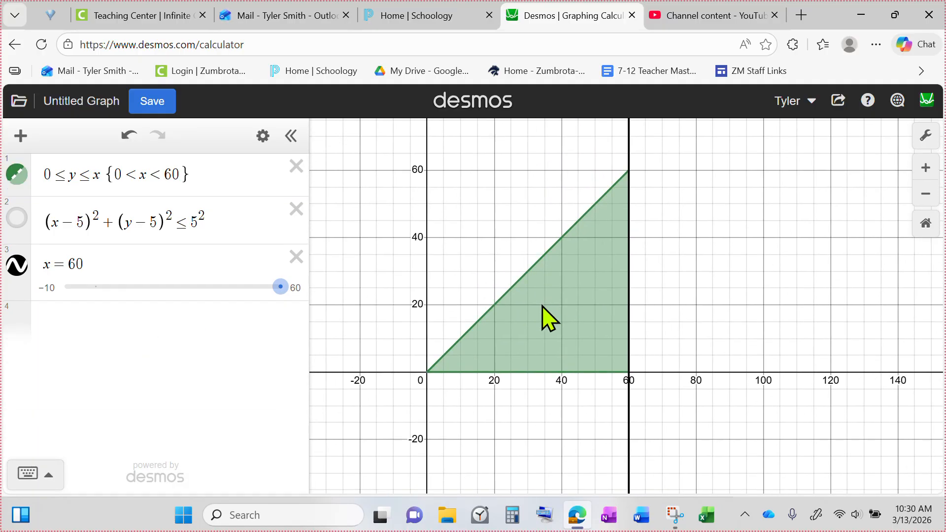